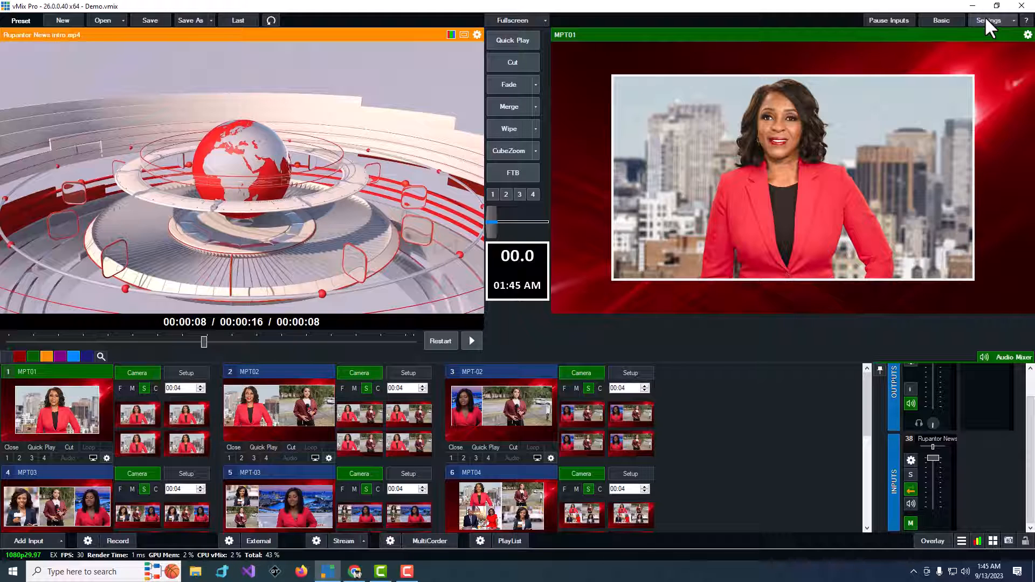
Review the list of keyboard shortcut assignments in the settings and leave them as they are.
click(987, 25)
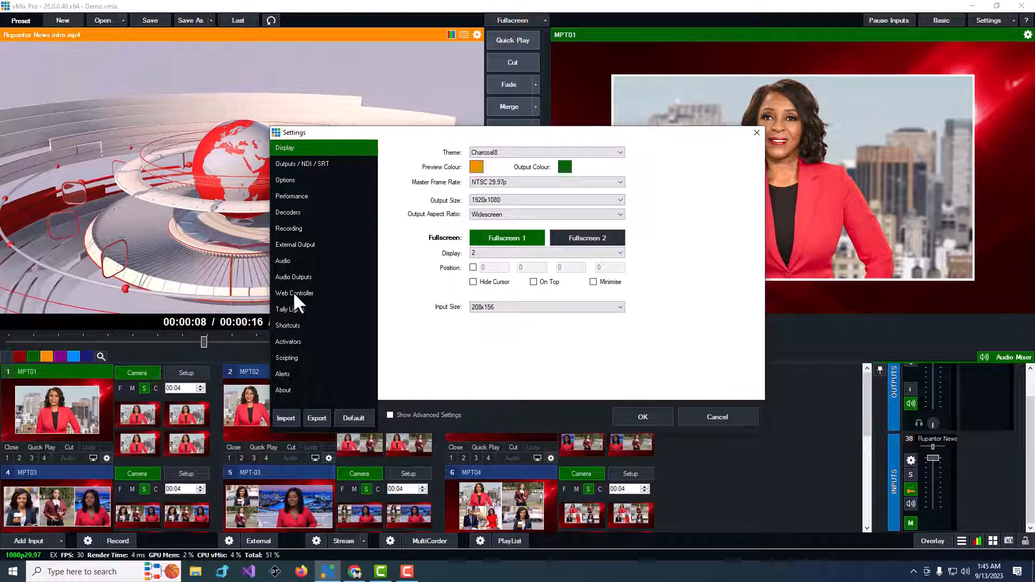
click(286, 325)
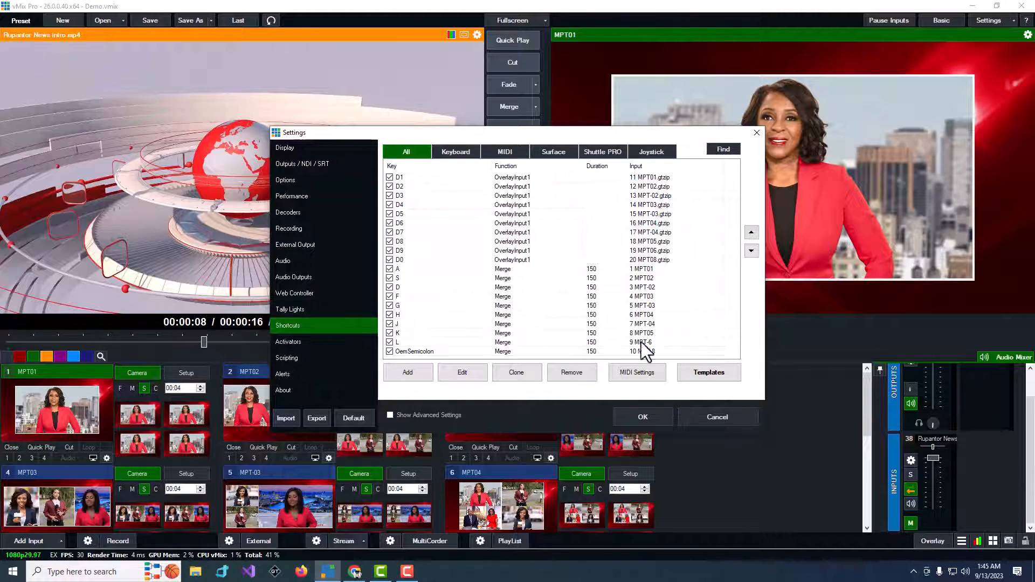
click(712, 413)
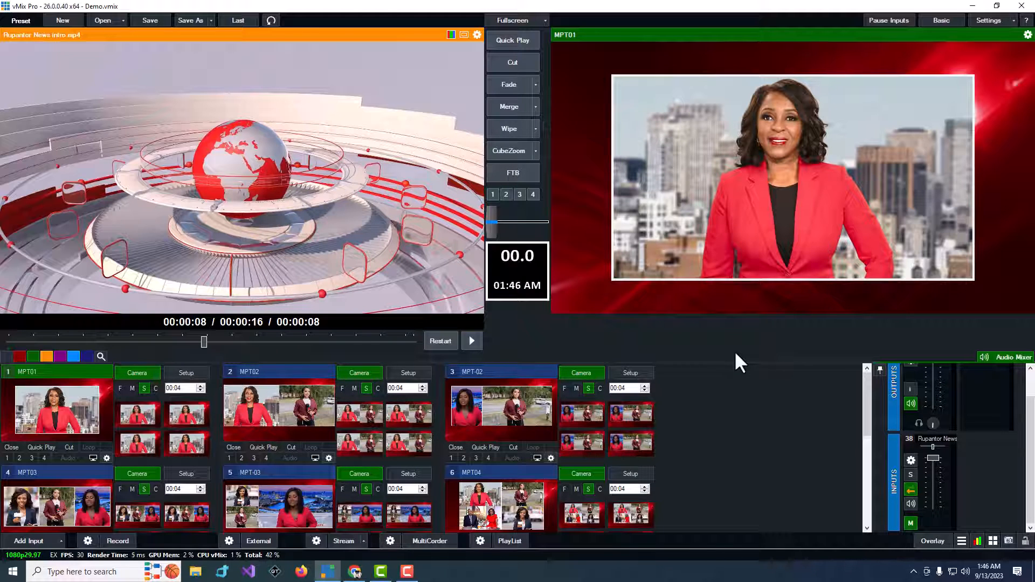
Show the MPT01 lower-third title over the live output and take it off again.
key(1)
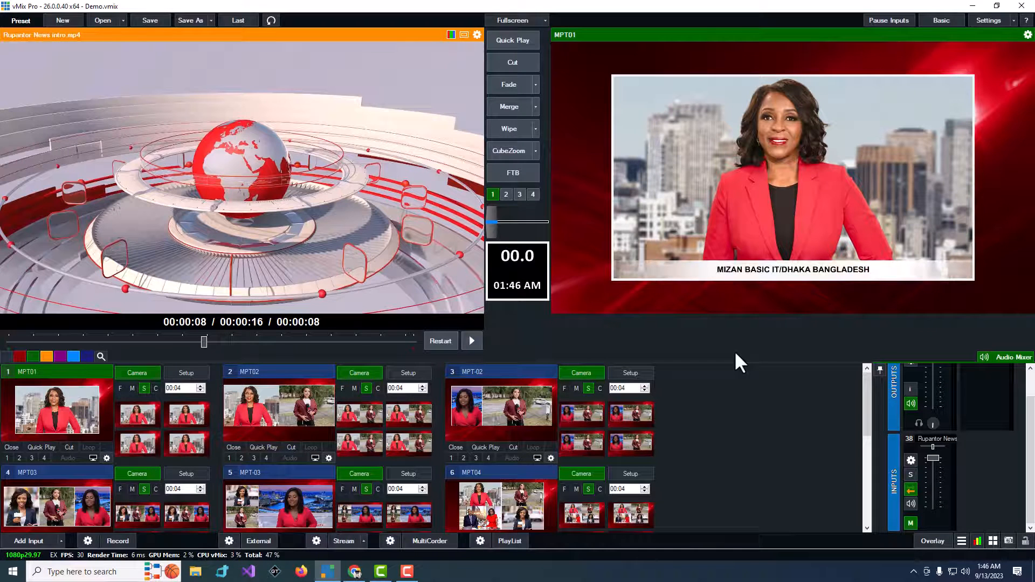
key(1)
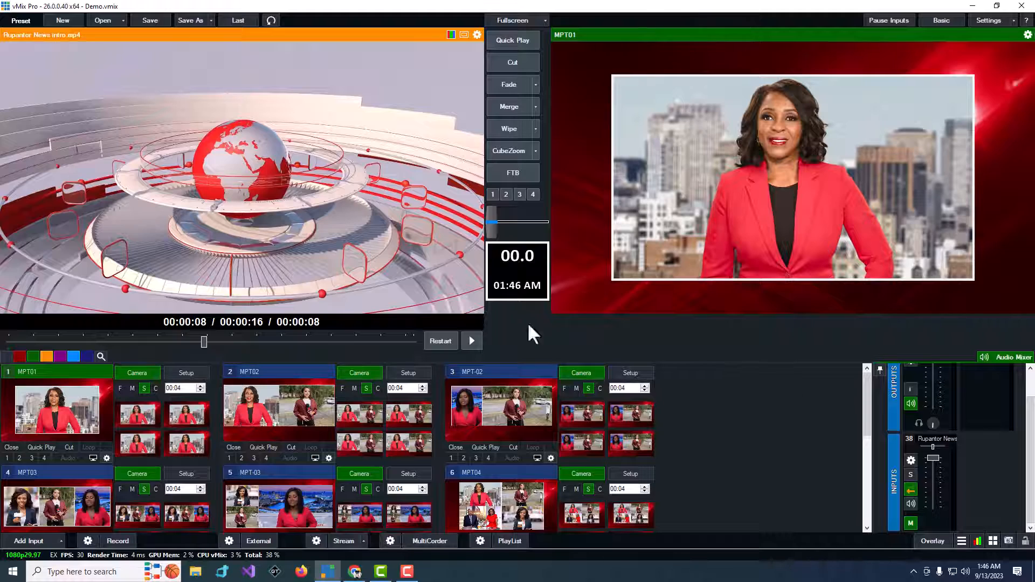
Switch to the browser to look at the vMix Controller page, and minimise its window to return to vMix.
click(354, 571)
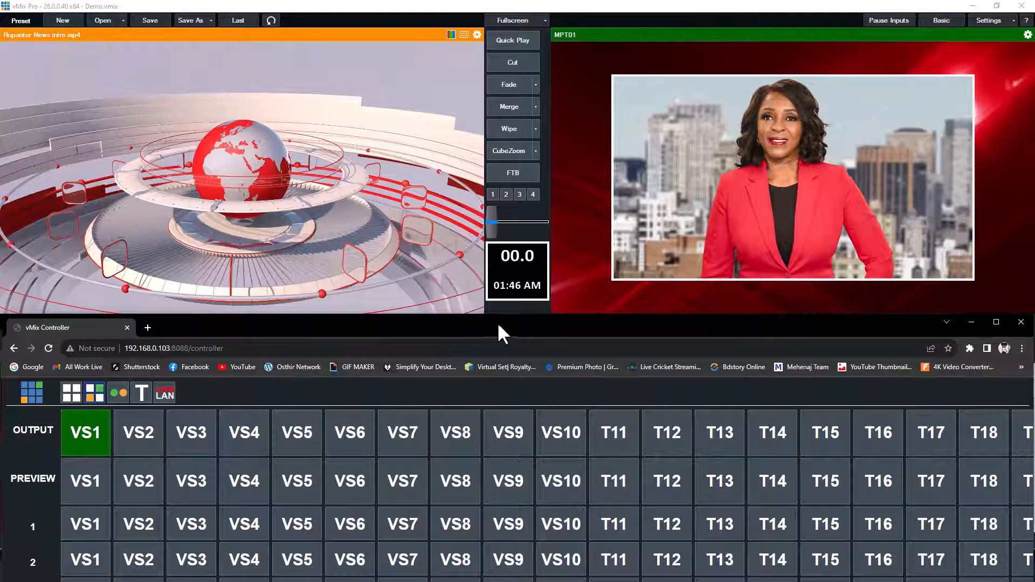
mouse_move(497, 326)
mouse_down()
mouse_move(521, 333)
mouse_move(494, 329)
mouse_up()
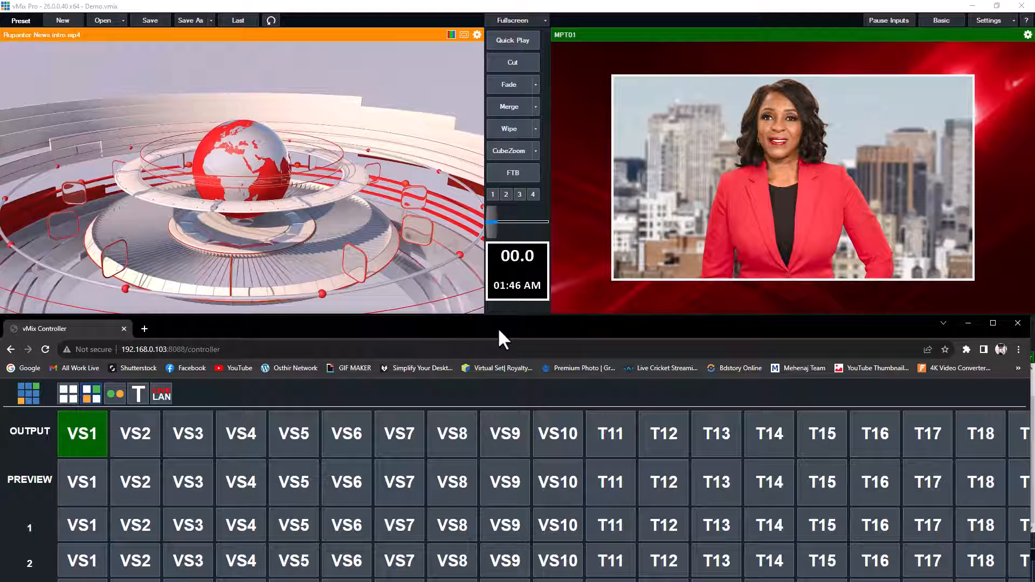
click(973, 323)
Bring the two-box set MPT02 to the live output, show its lower-third titles and take them off again.
double_click(285, 410)
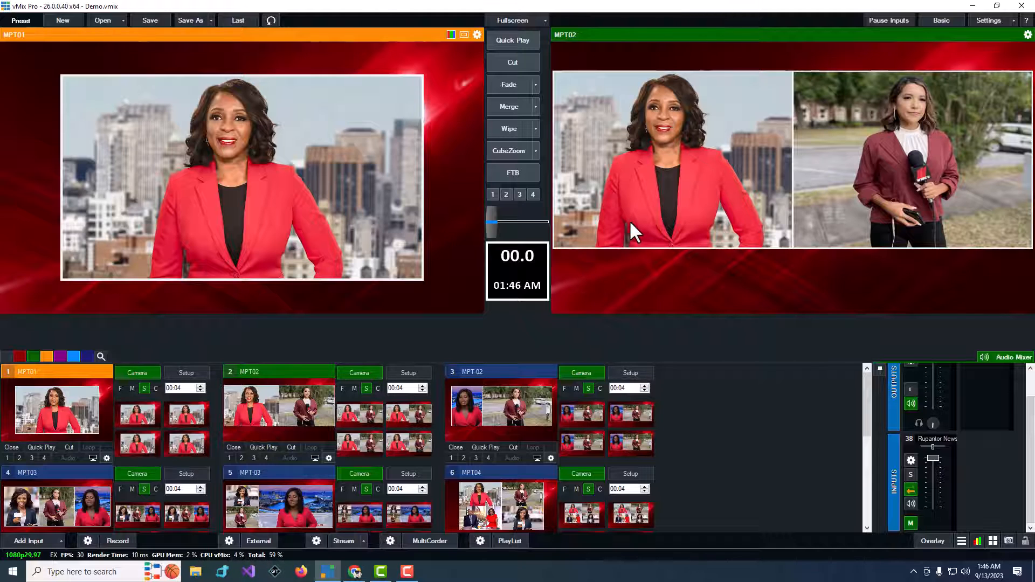
key(1)
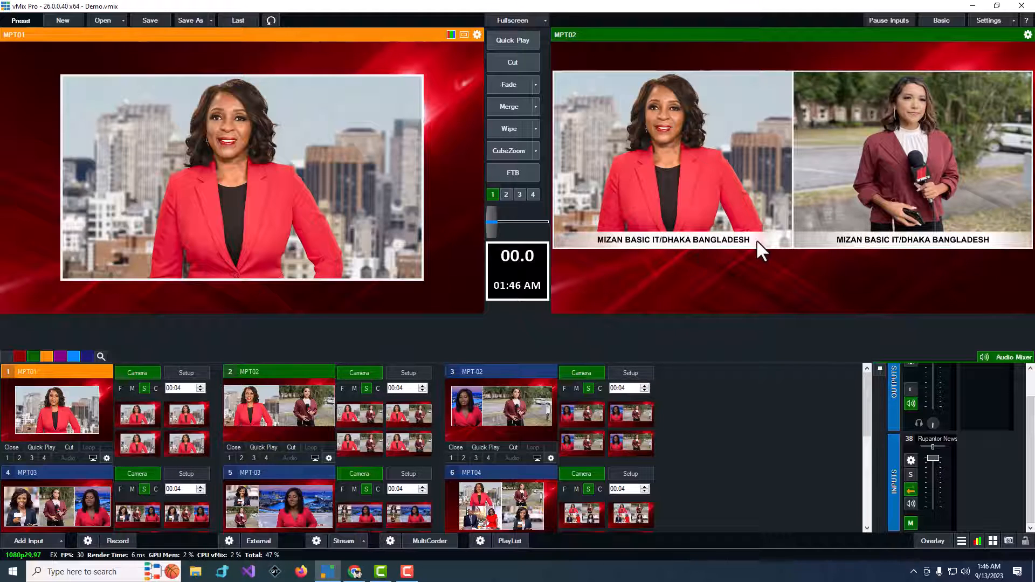
key(1)
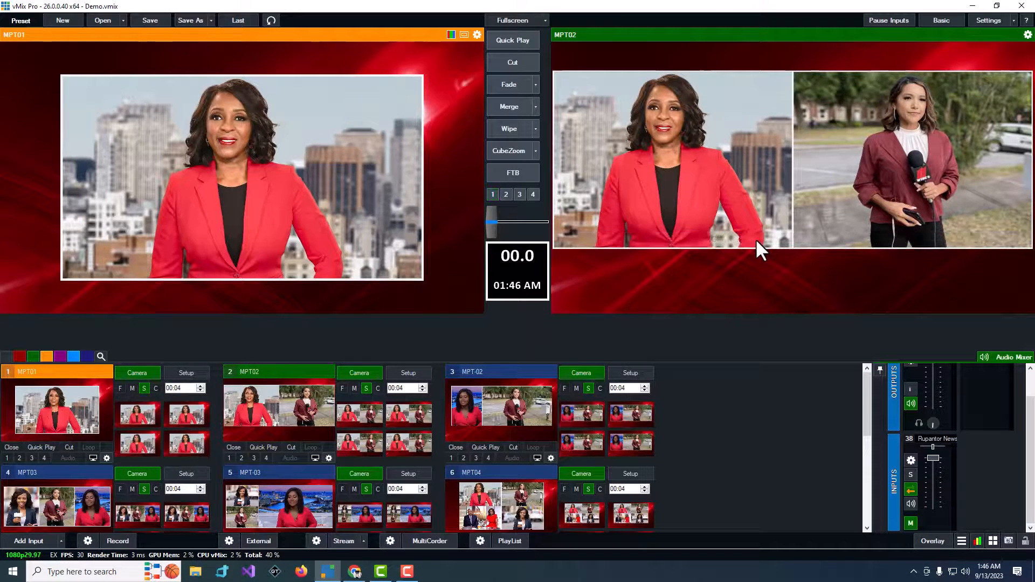
Merge the live output through the virtual sets in ascending order, from MPT01 up to the eight-box set MPT-8.
key(space)
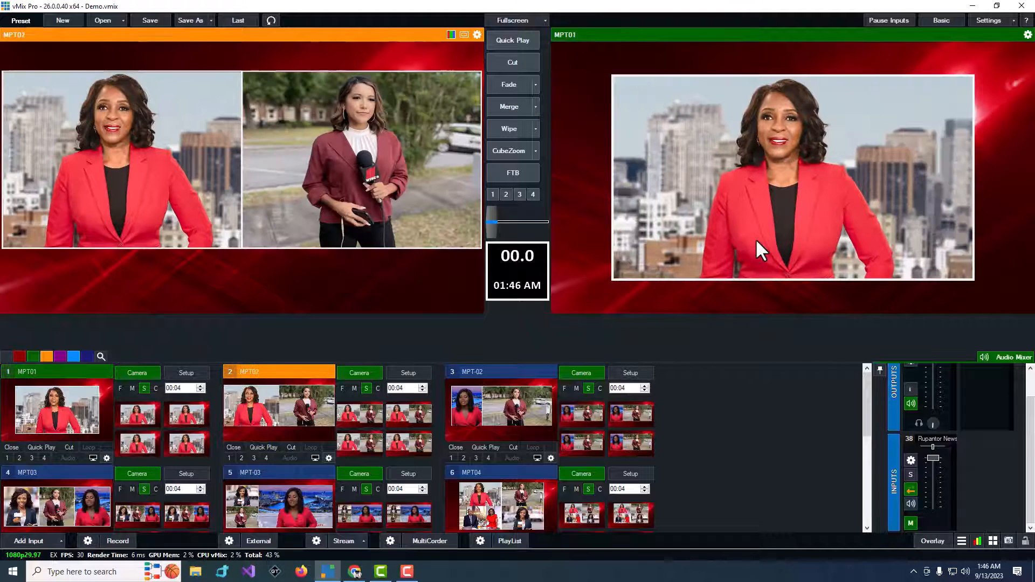
key(Return)
key(3)
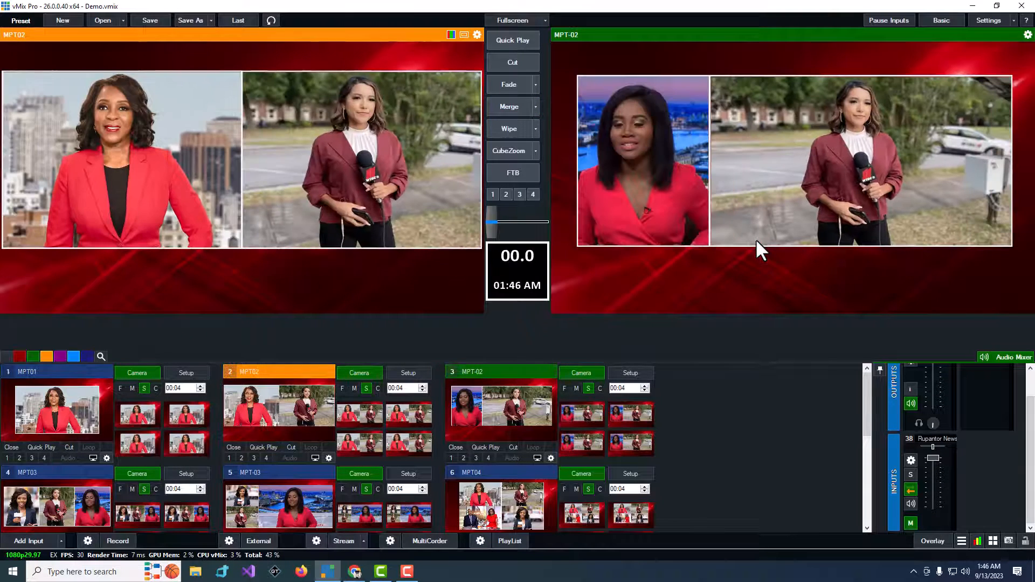
key(4)
key(5)
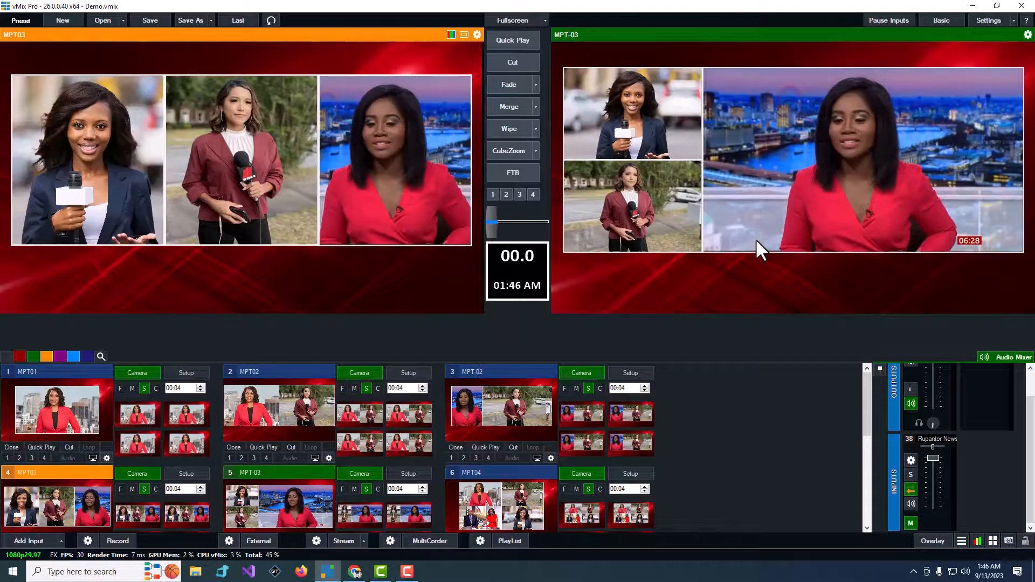
key(6)
key(5)
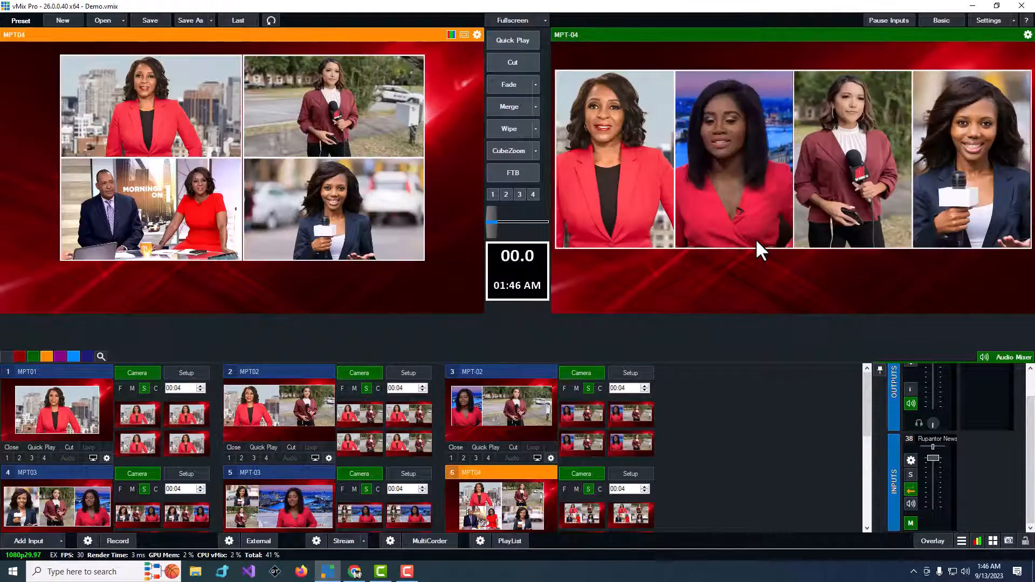
key(7)
key(8)
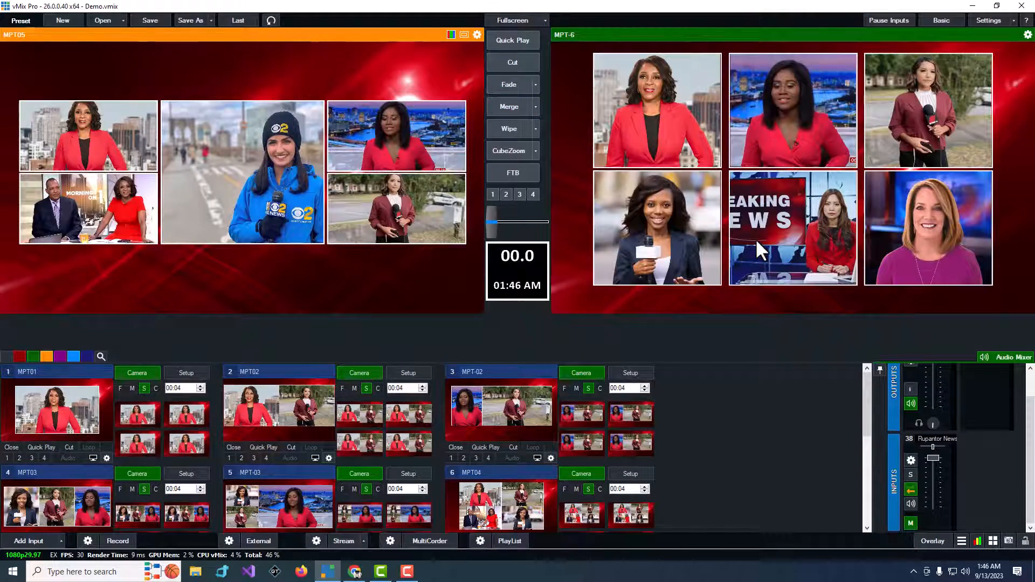
key(9)
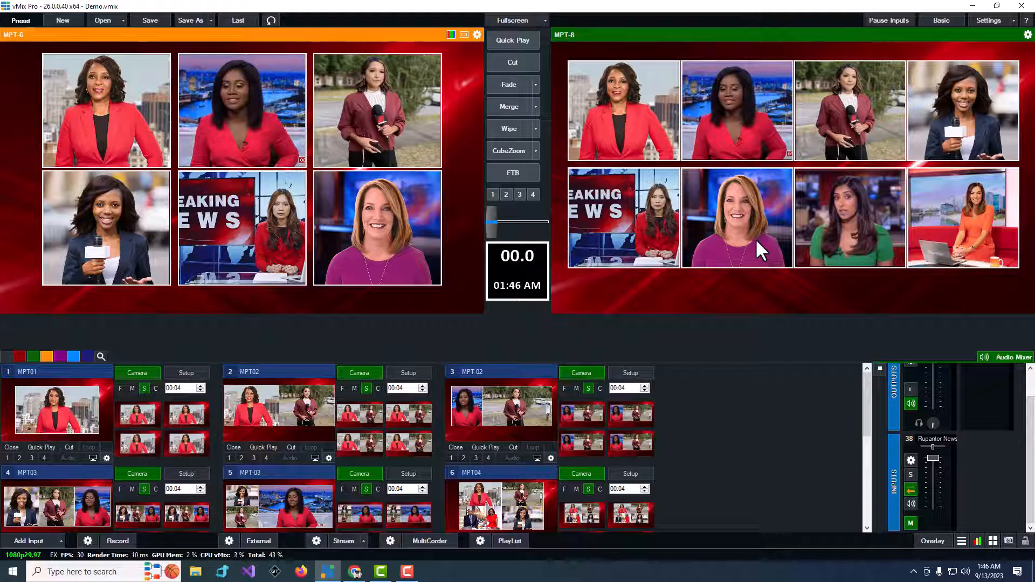
Merge the live output back through the virtual sets in descending order, from MPT-6 down to MPT01.
key(9)
key(5)
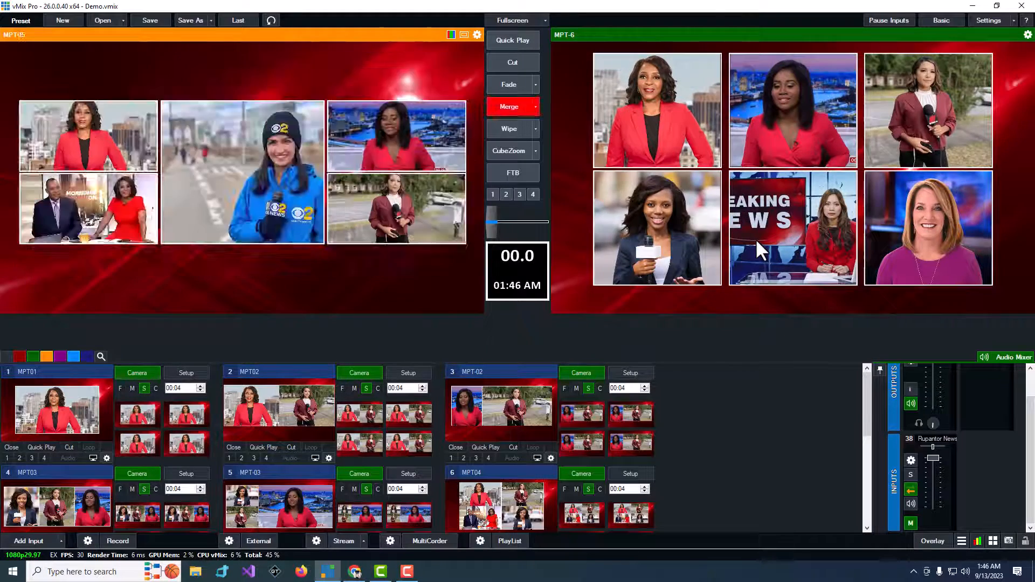
key(9)
key(9)
key(5)
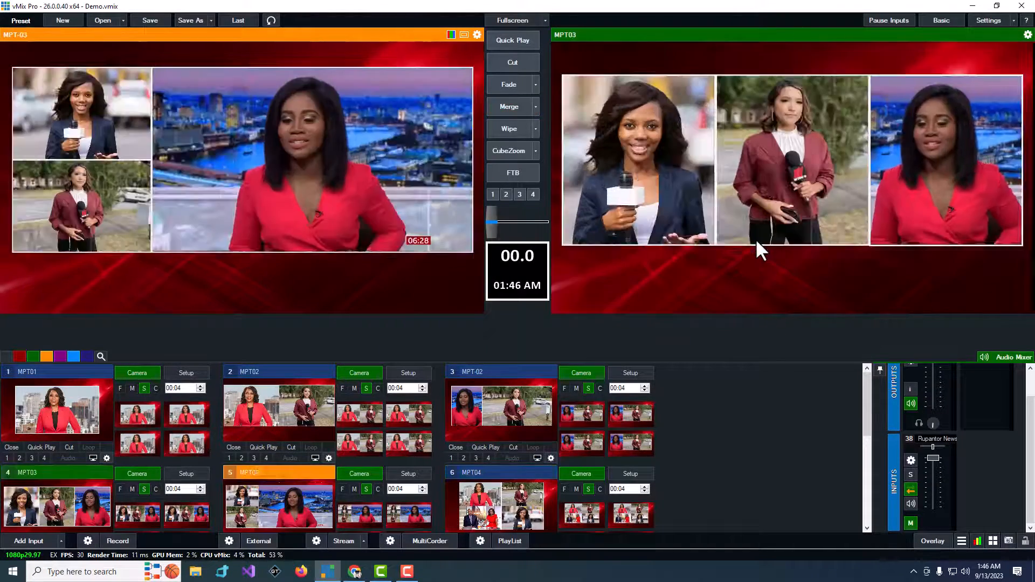
key(1)
key(9)
key(2)
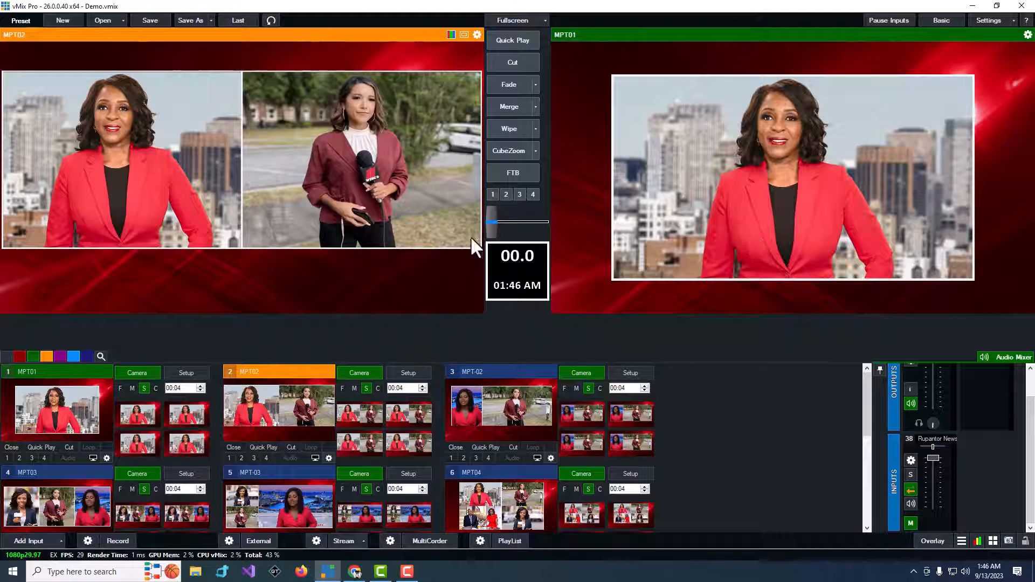
Put MPT01 in preview and display the Background layer in its layer setup.
click(61, 391)
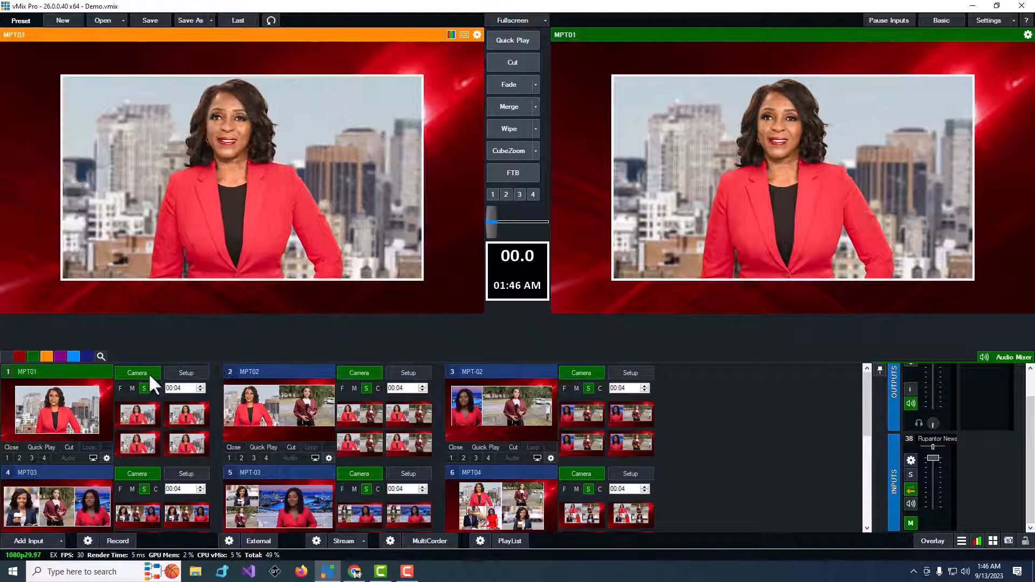
click(191, 372)
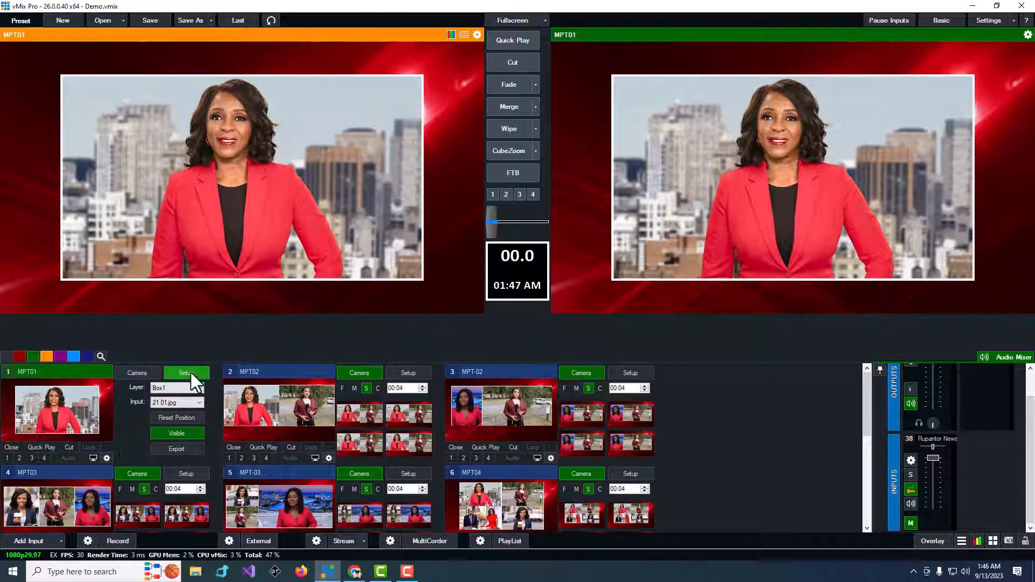
click(169, 389)
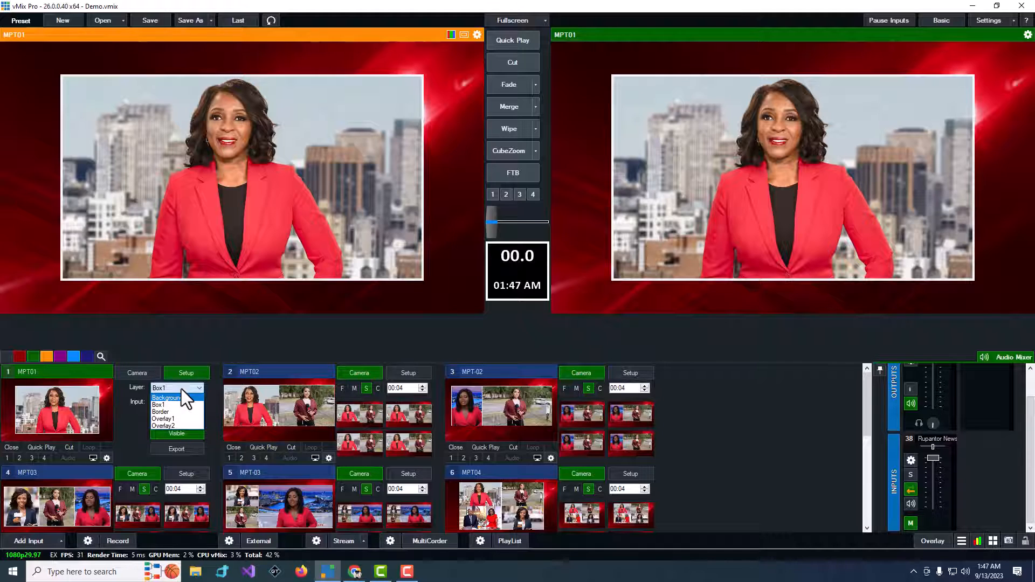
click(168, 398)
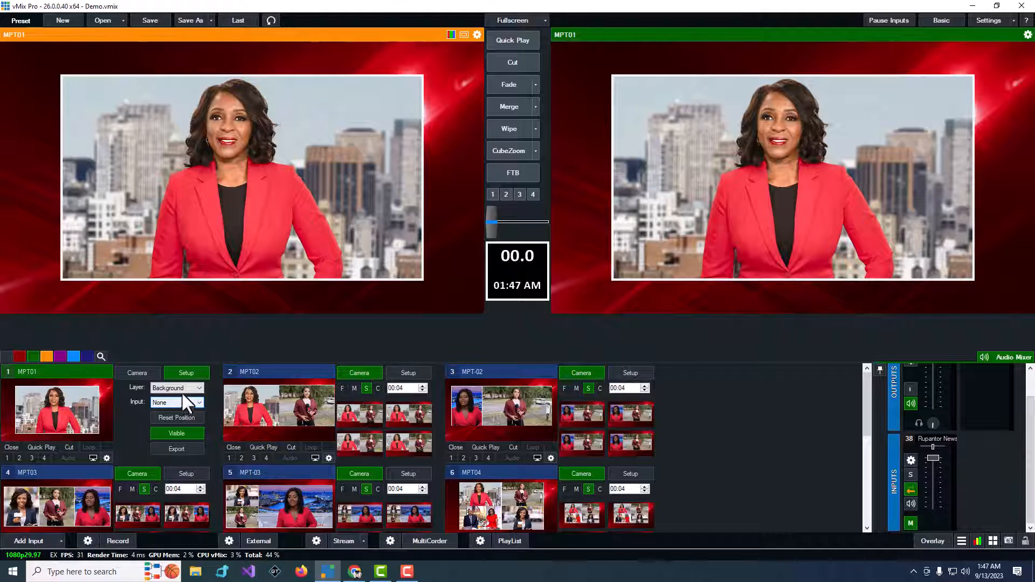
Select the Box1 layer of MPT01 and examine the input sources available for it, keeping 21 01.jpg.
click(178, 389)
click(172, 402)
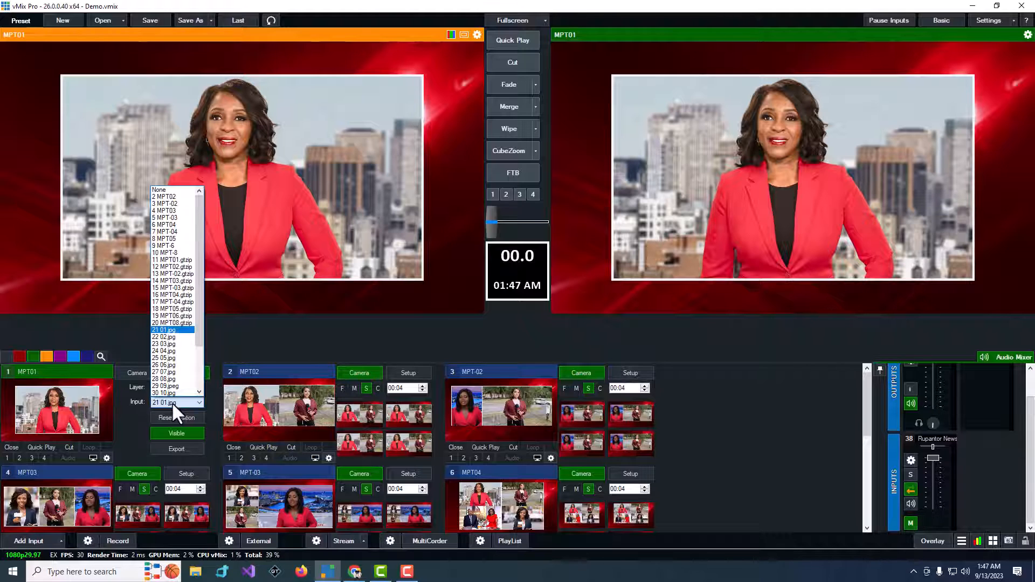
click(172, 402)
click(174, 402)
click(173, 402)
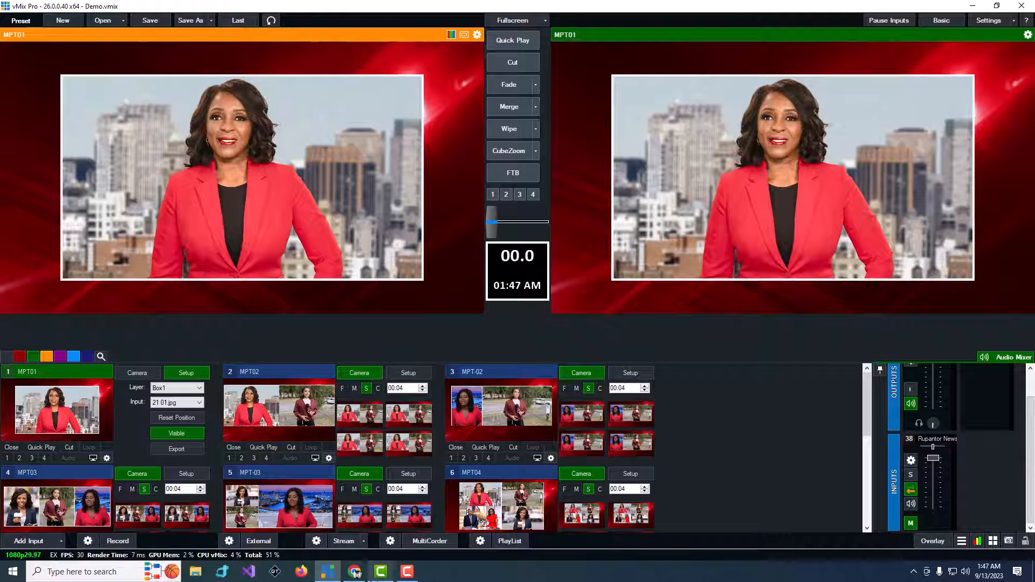
From the vMix Controller page in the browser, switch the live output to VS2, VS3 and back to VS1.
click(355, 571)
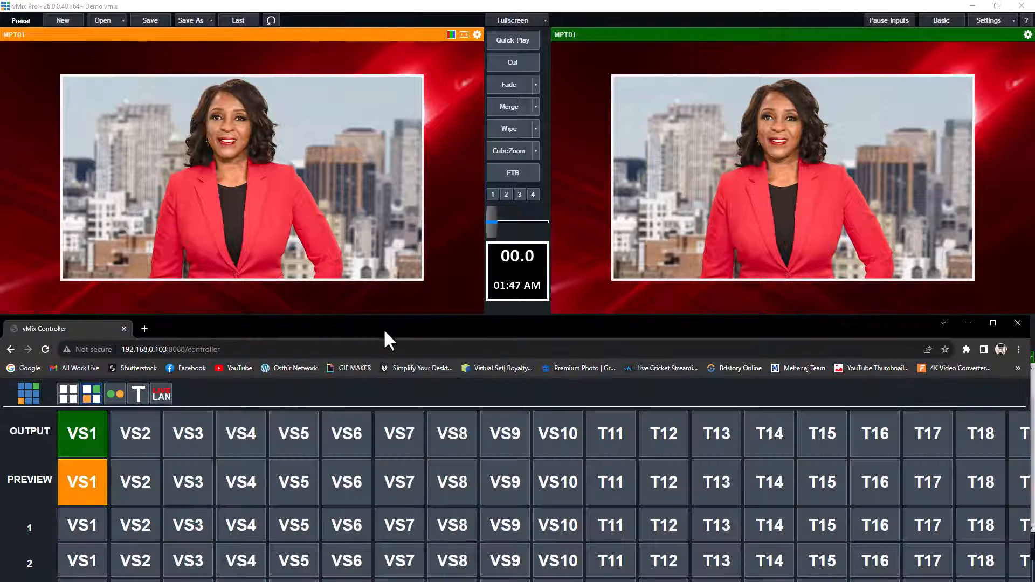
drag(388, 327, 400, 381)
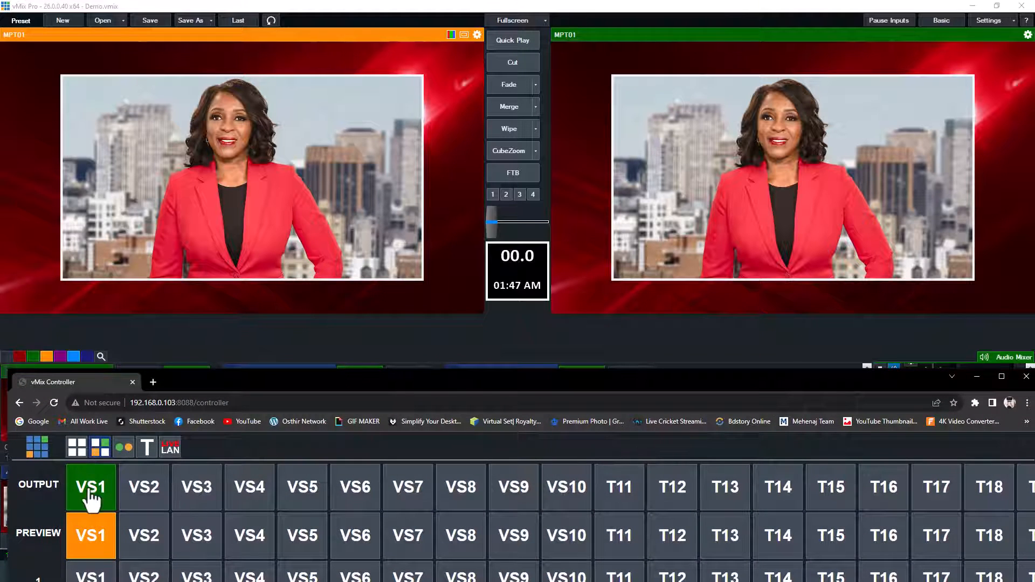
click(146, 487)
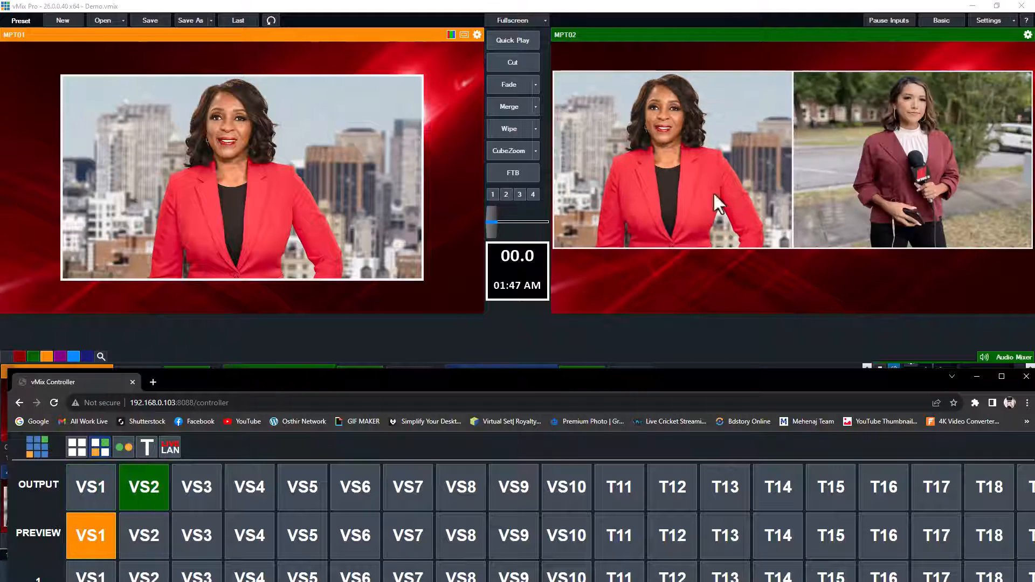
click(192, 494)
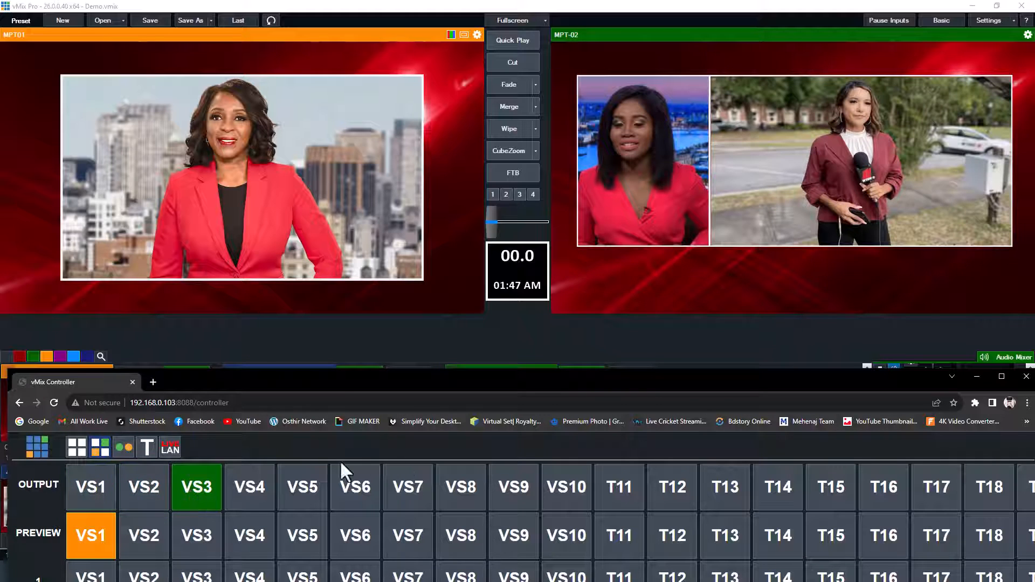
click(110, 496)
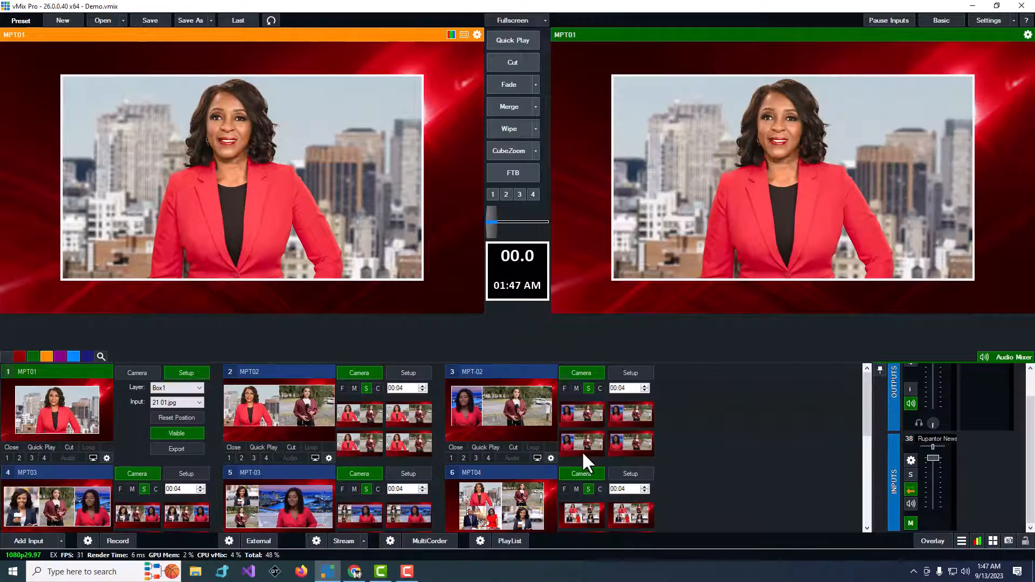
Show the camera presets of input 10 (MPT-8) in place of its layer setup.
drag(863, 393, 864, 494)
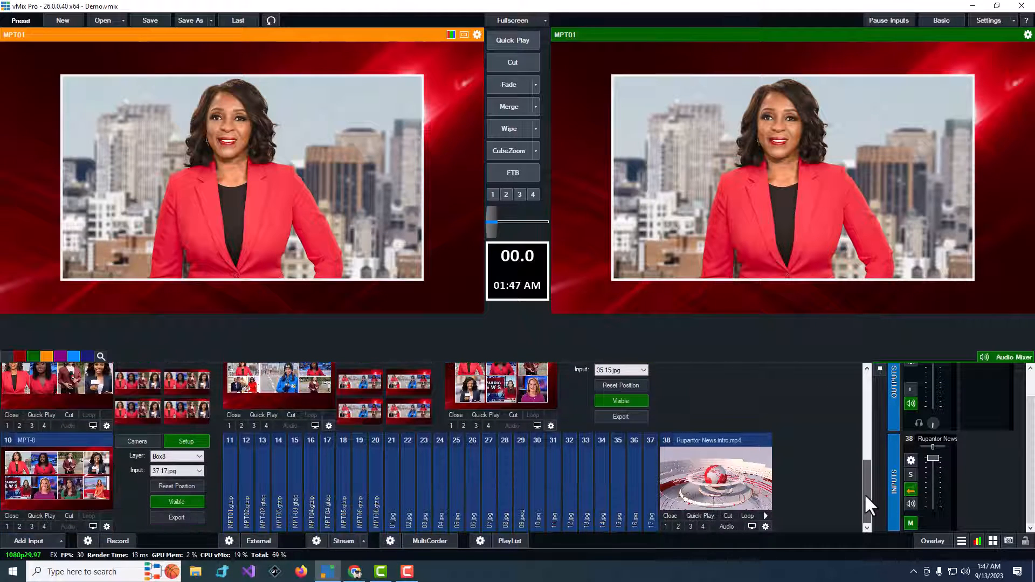
click(137, 441)
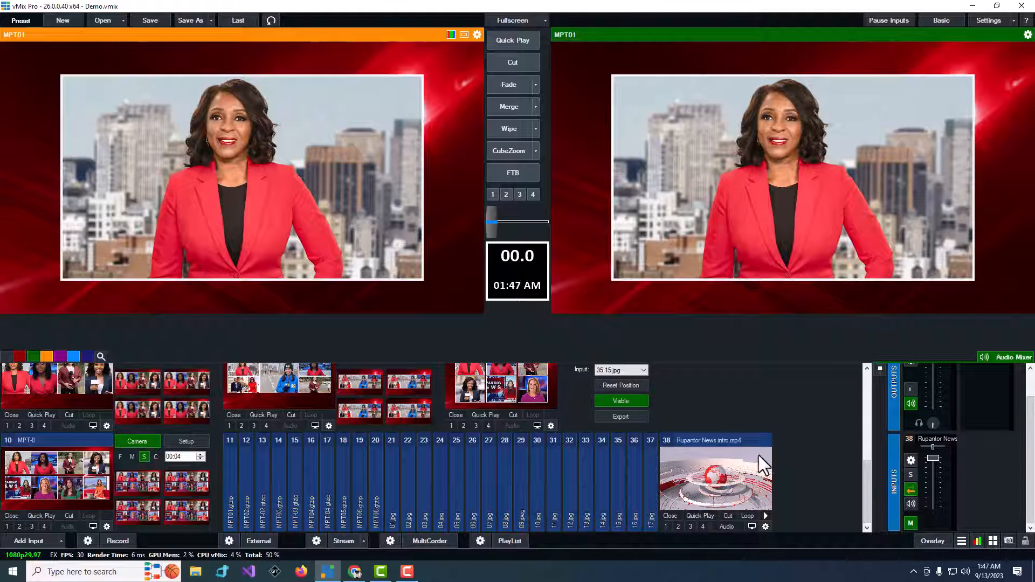
Put MPT02 in preview and open the zoom editor of its first camera preset.
drag(866, 468, 865, 381)
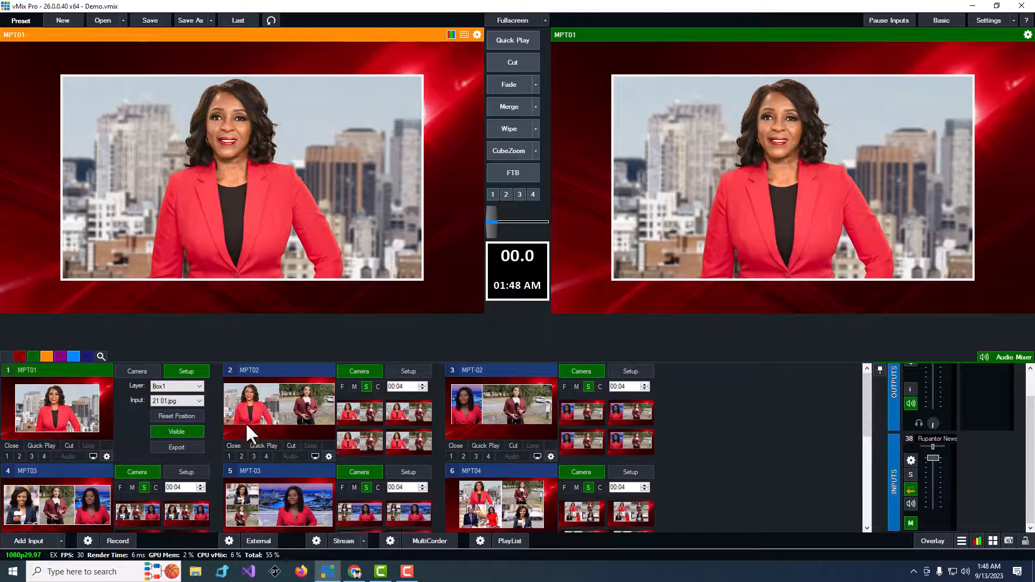
click(287, 402)
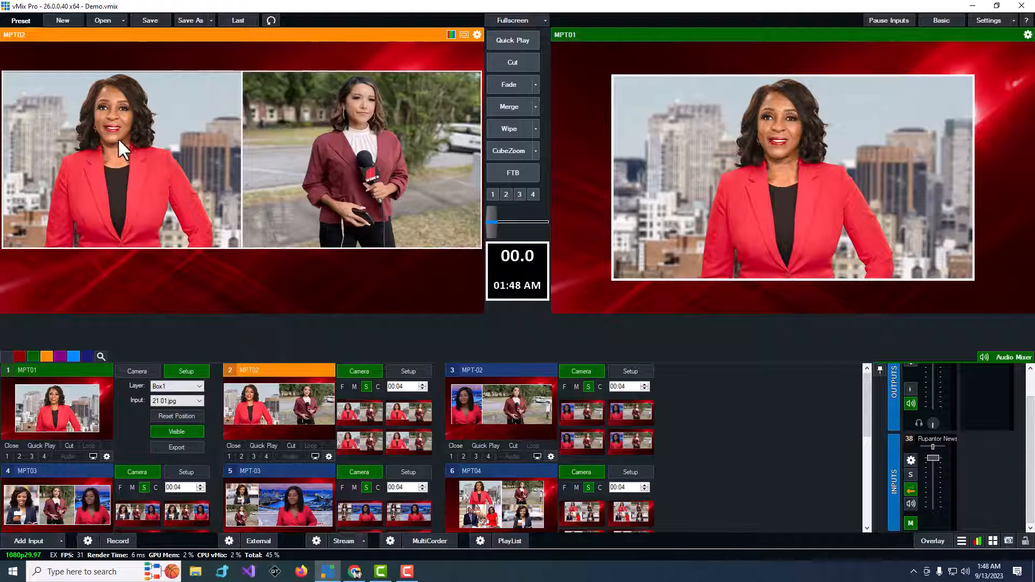
double_click(358, 412)
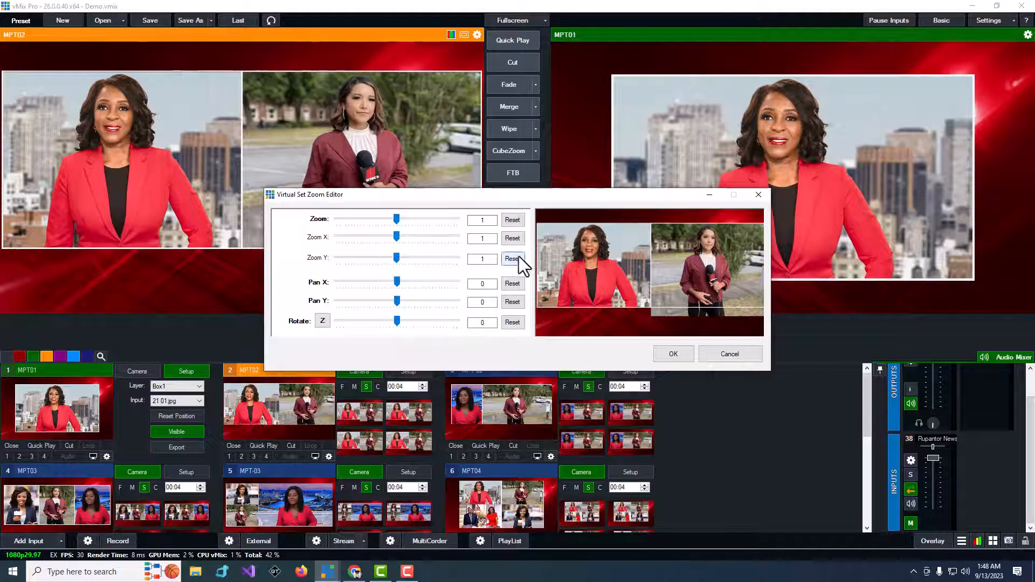
Set MPT02's first camera preset to a zoom of about 2.06, panned to frame the anchor in the red jacket.
drag(400, 218, 404, 217)
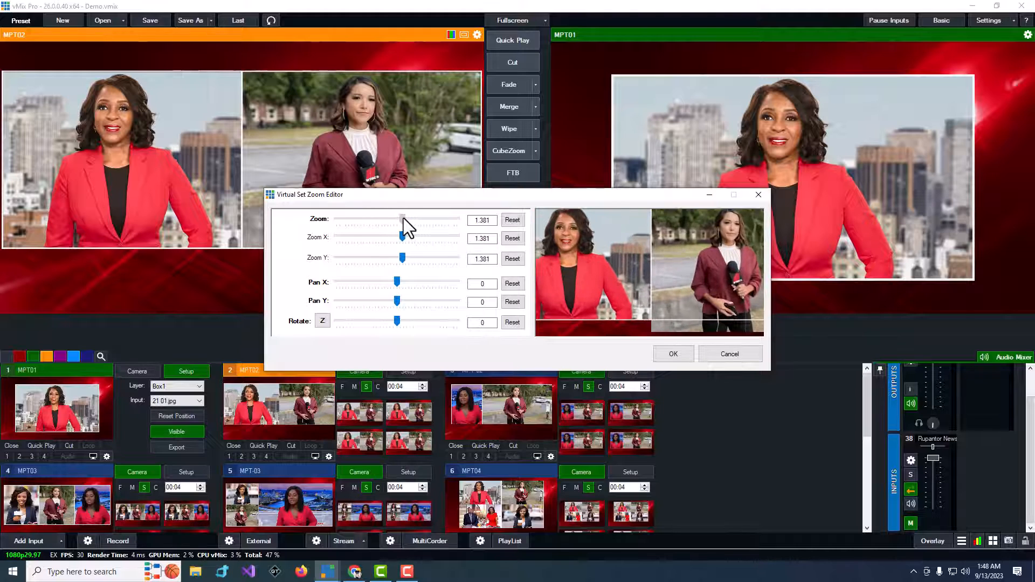
drag(618, 285, 657, 281)
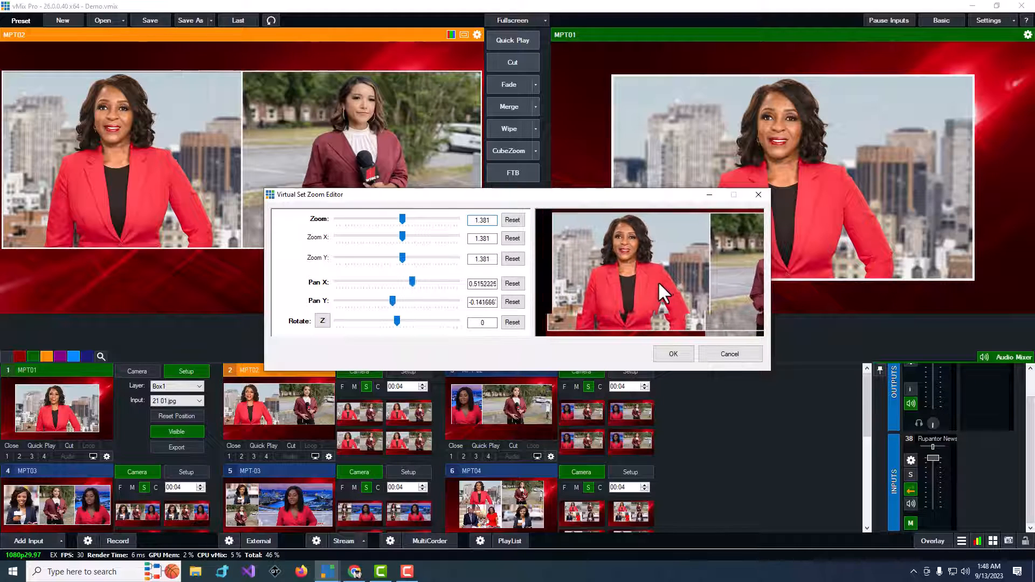
drag(406, 222, 408, 221)
drag(599, 275, 634, 282)
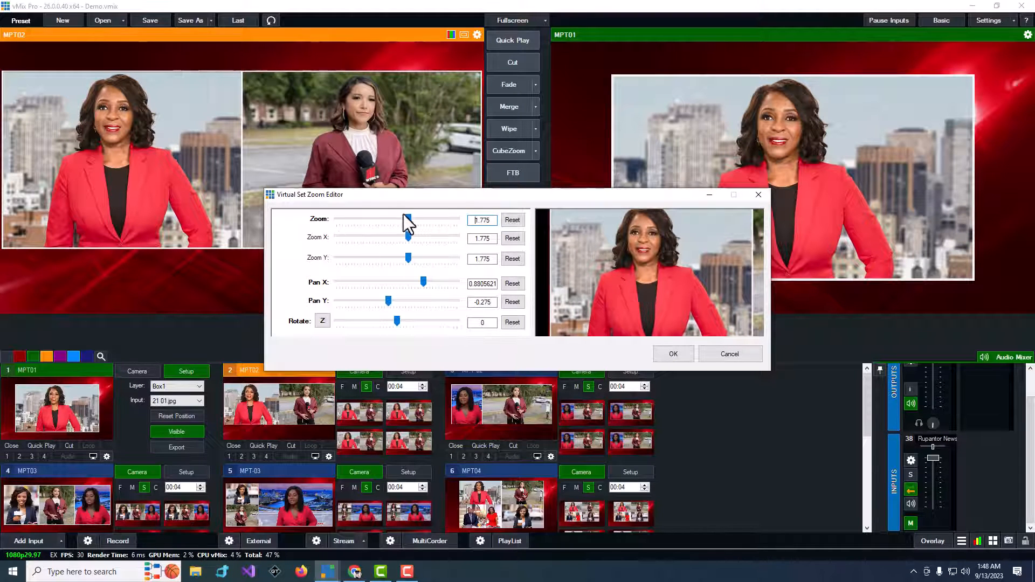
drag(403, 215, 411, 217)
drag(566, 261, 634, 272)
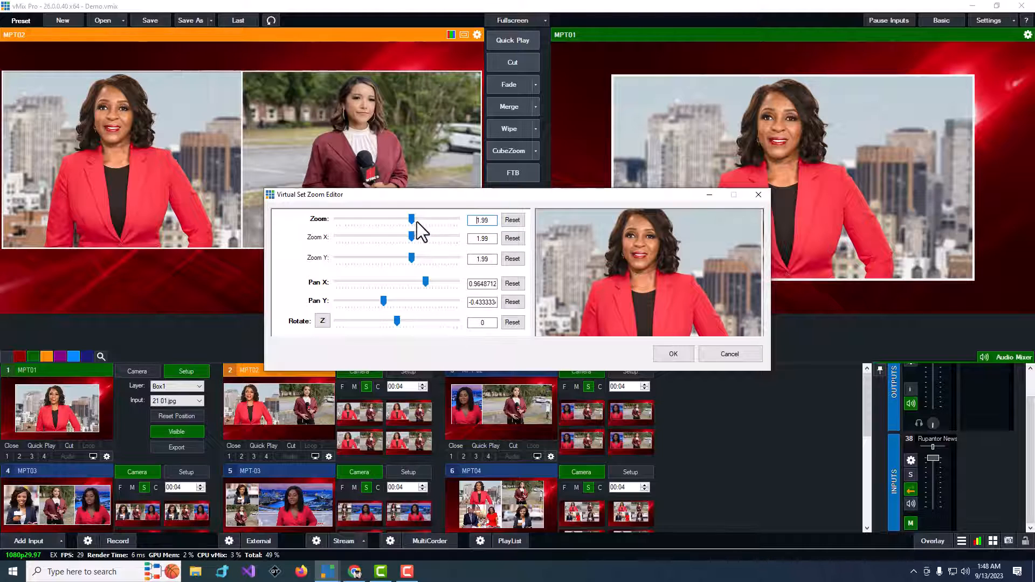
drag(414, 219, 415, 219)
drag(597, 270, 601, 273)
click(672, 353)
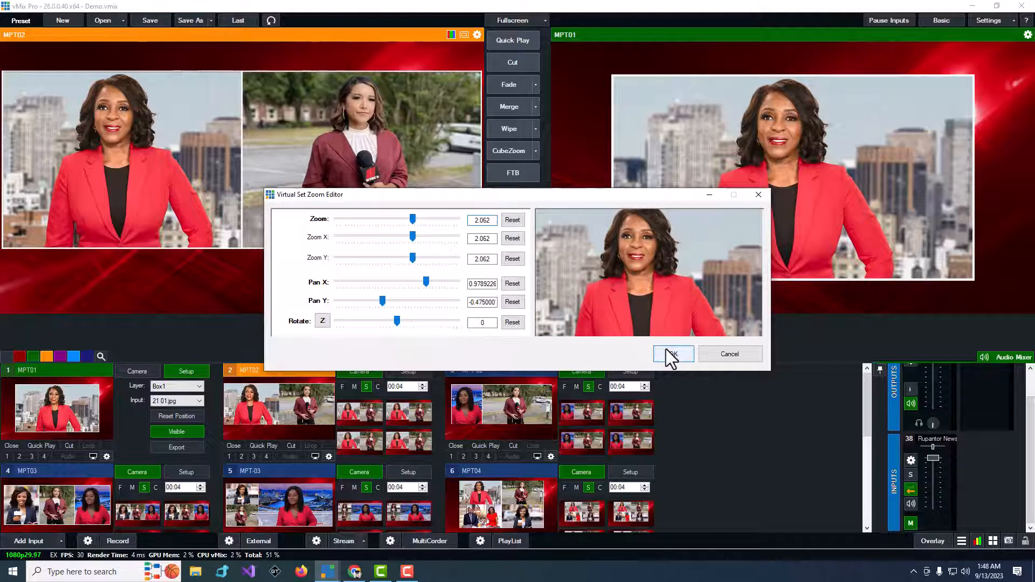
Recall MPT02's first and second camera presets in preview and open the zoom editor of the second one.
click(361, 409)
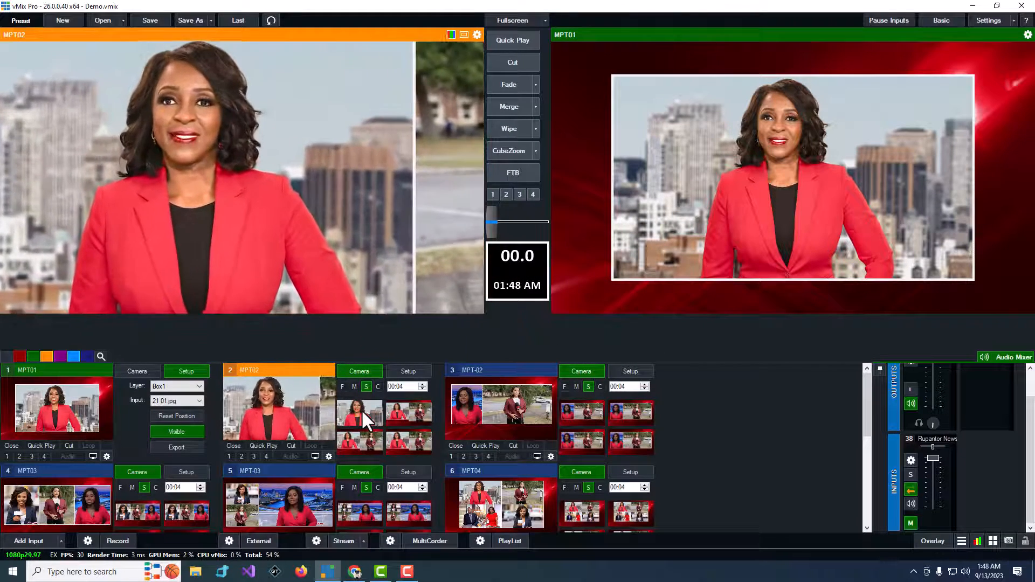
click(413, 409)
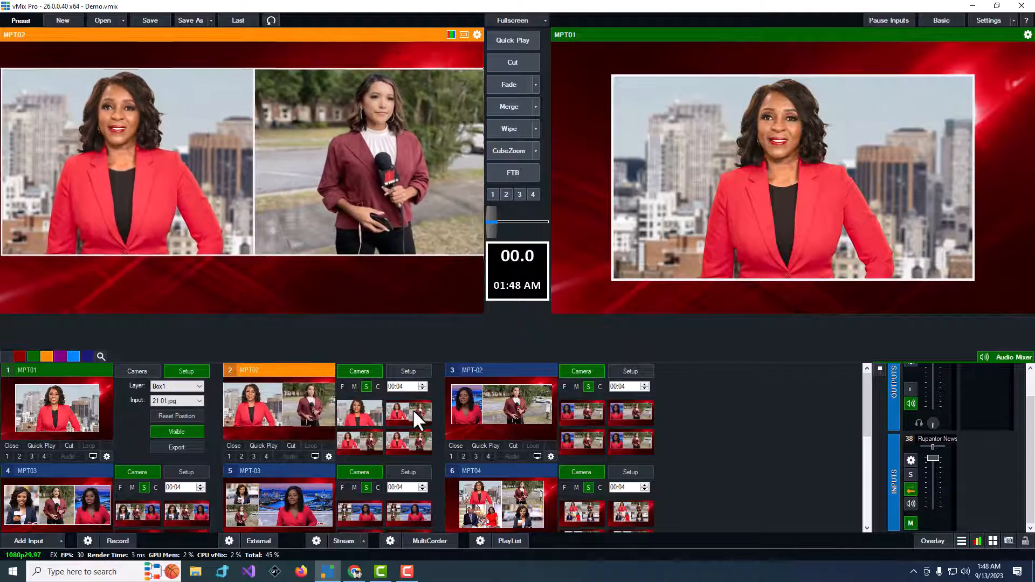
right_click(423, 407)
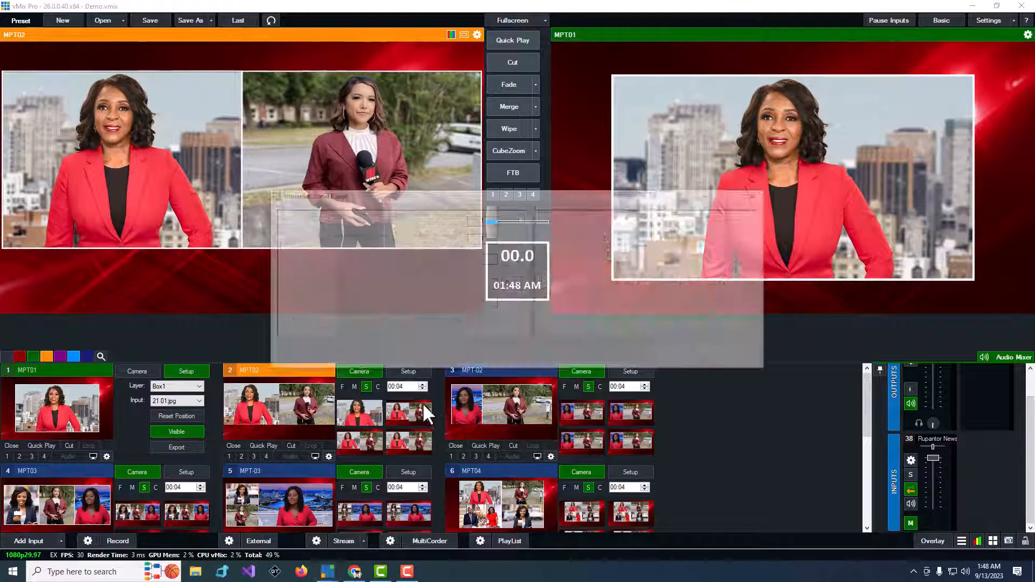
Set MPT02's second camera preset to a zoom of about 2.04, panned to frame the reporter with the microphone.
drag(400, 219, 408, 223)
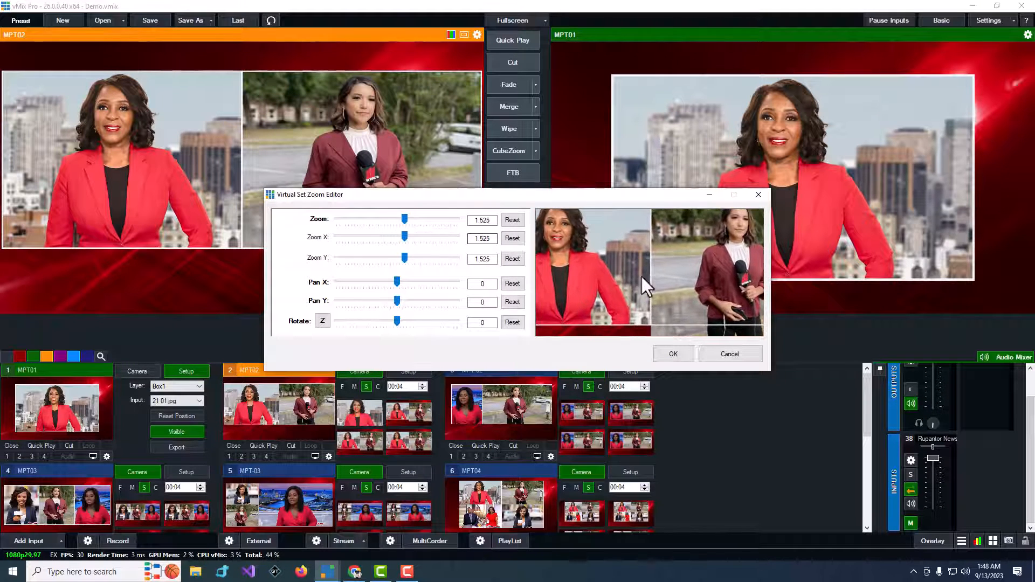
drag(641, 276, 634, 297)
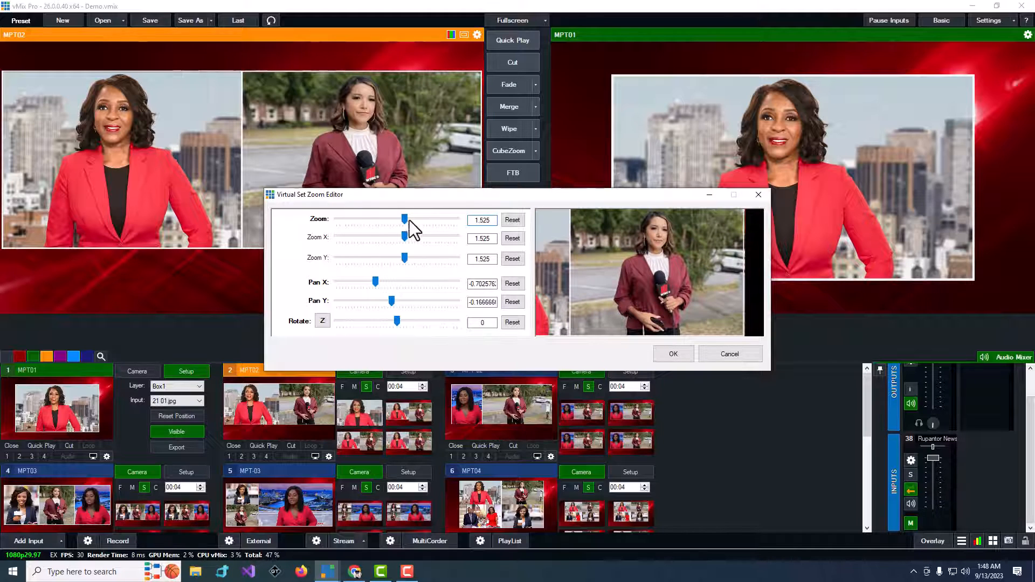
drag(401, 220, 408, 220)
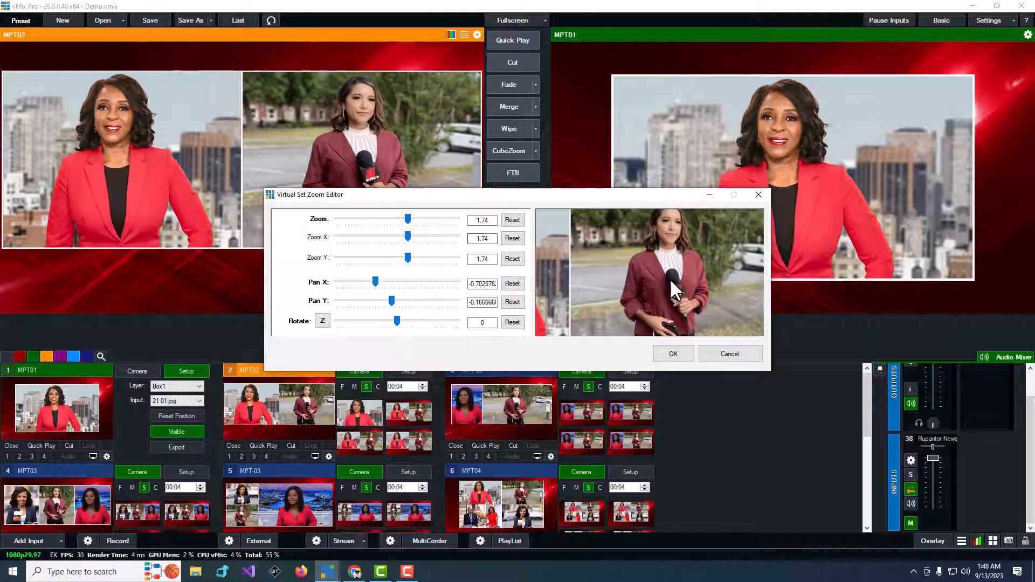
drag(670, 278, 649, 288)
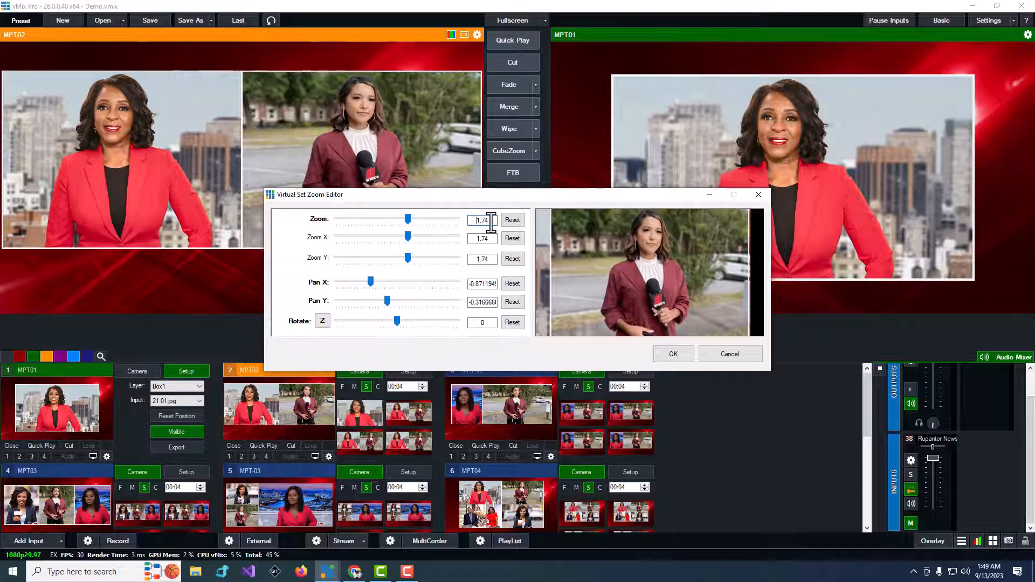
drag(409, 221, 414, 222)
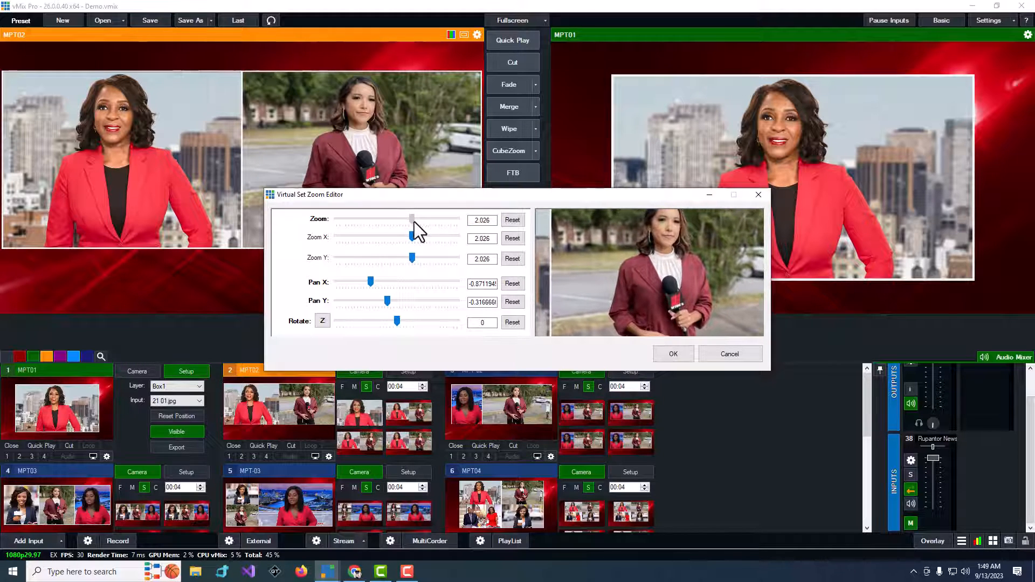
drag(651, 276, 654, 271)
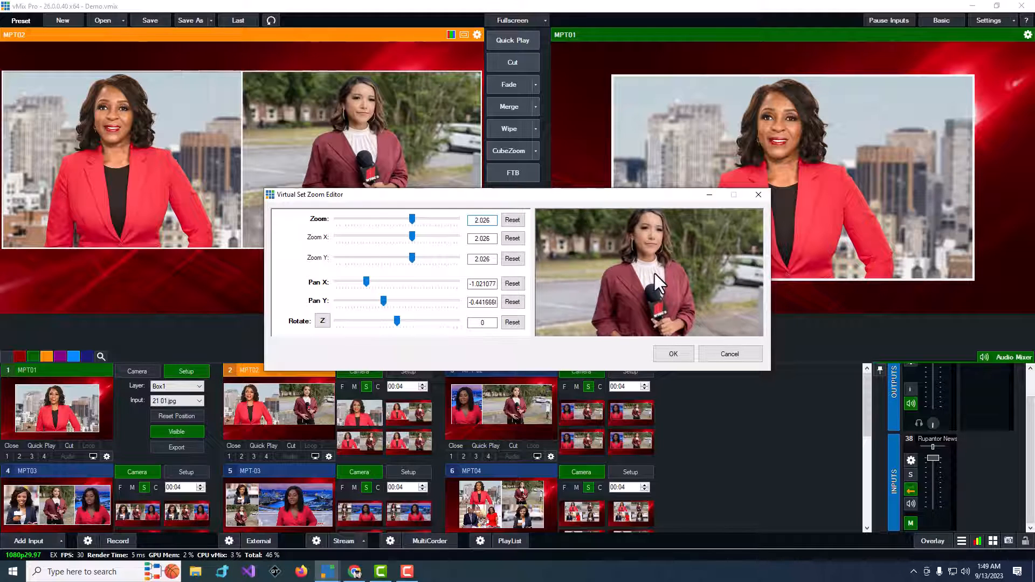
click(414, 220)
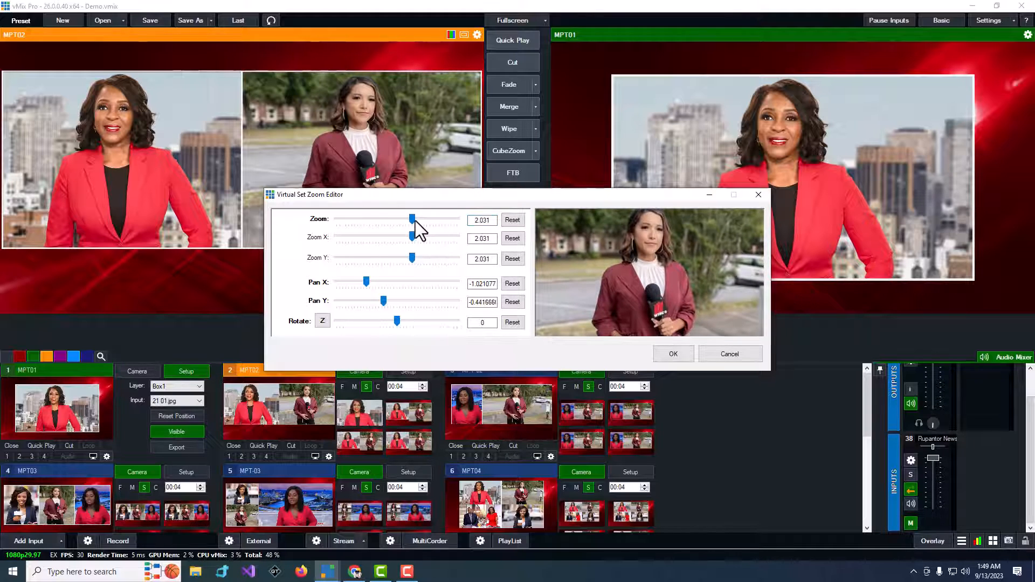
click(415, 220)
drag(627, 252, 626, 255)
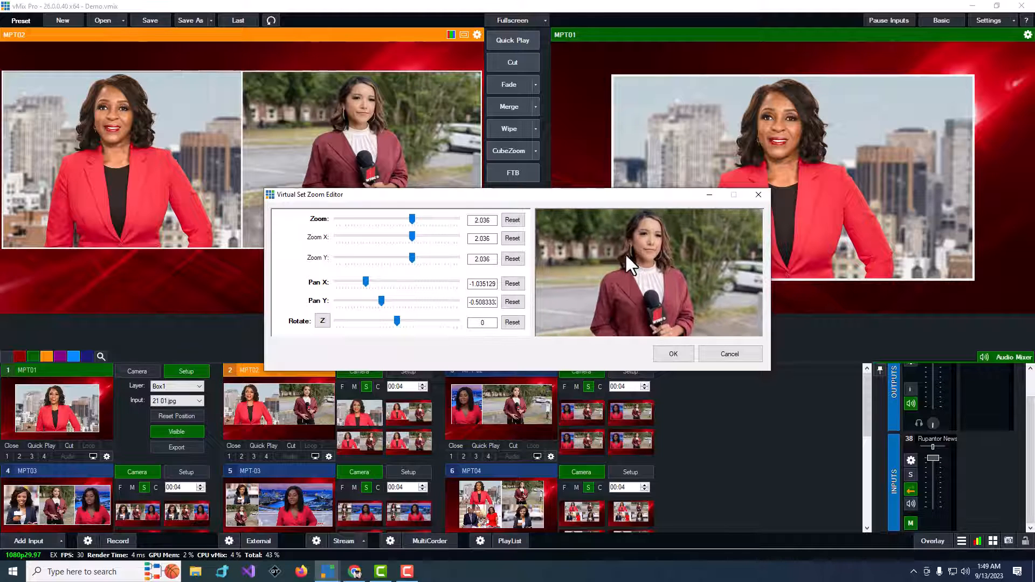
click(667, 354)
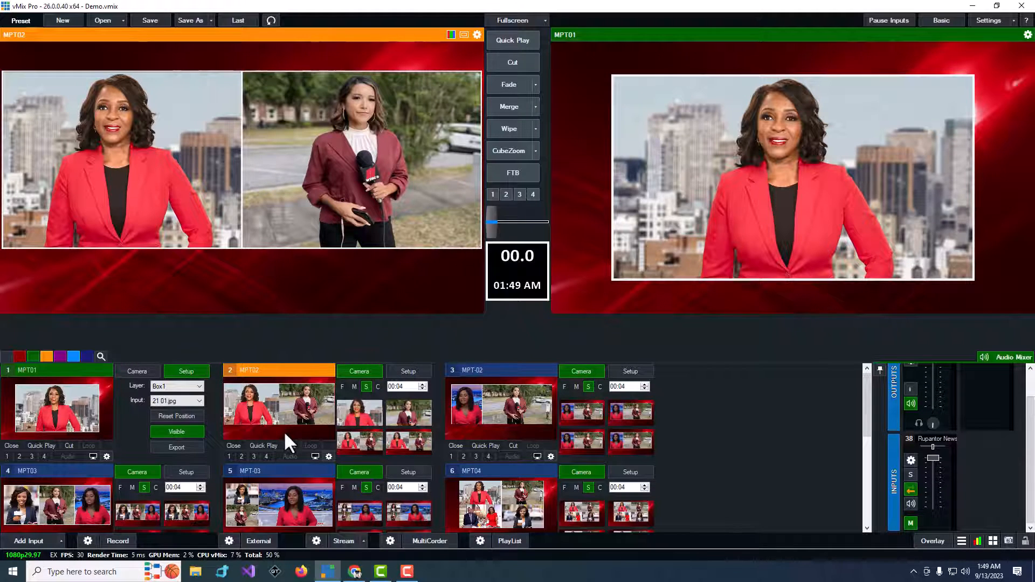
Send MPT02 to the live output and recall its anchor close-up, reporter close-up and wide two-box presets in turn.
key(space)
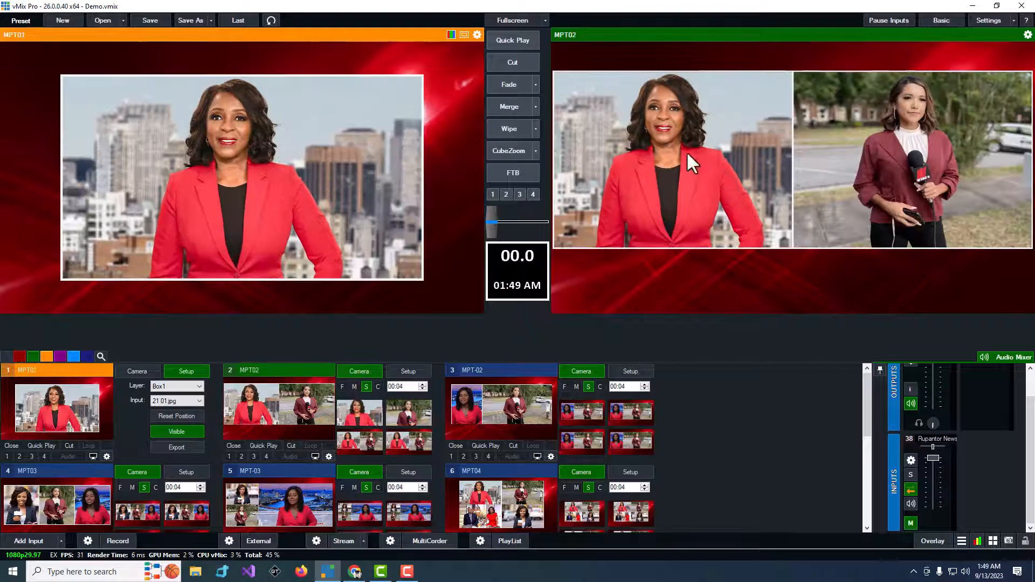
click(367, 411)
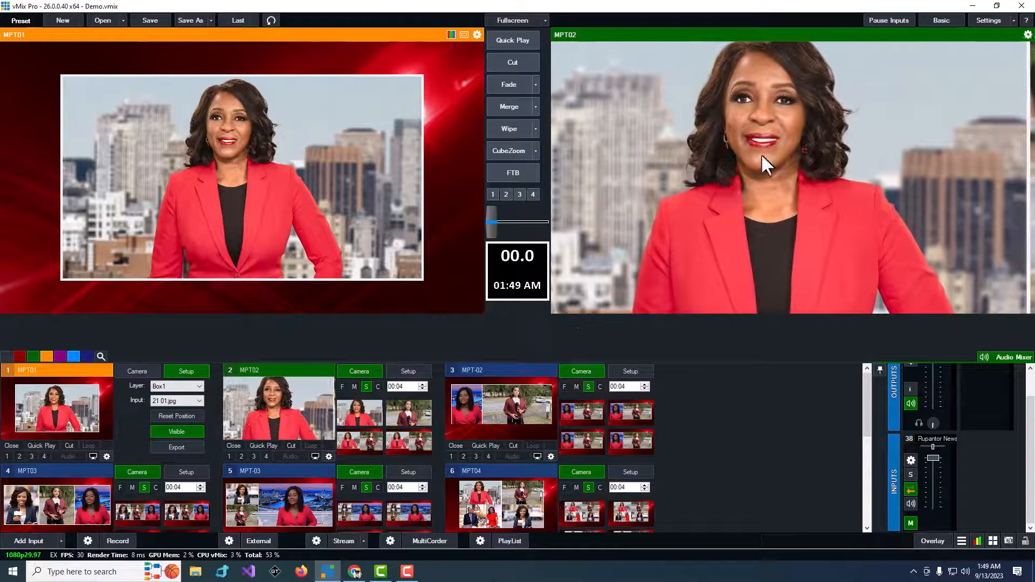
click(413, 412)
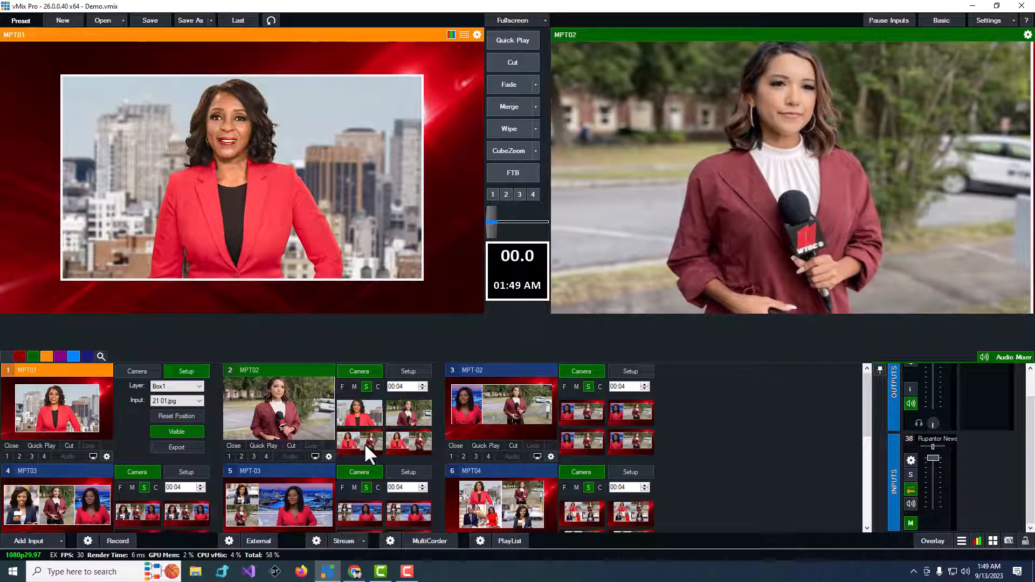
click(365, 441)
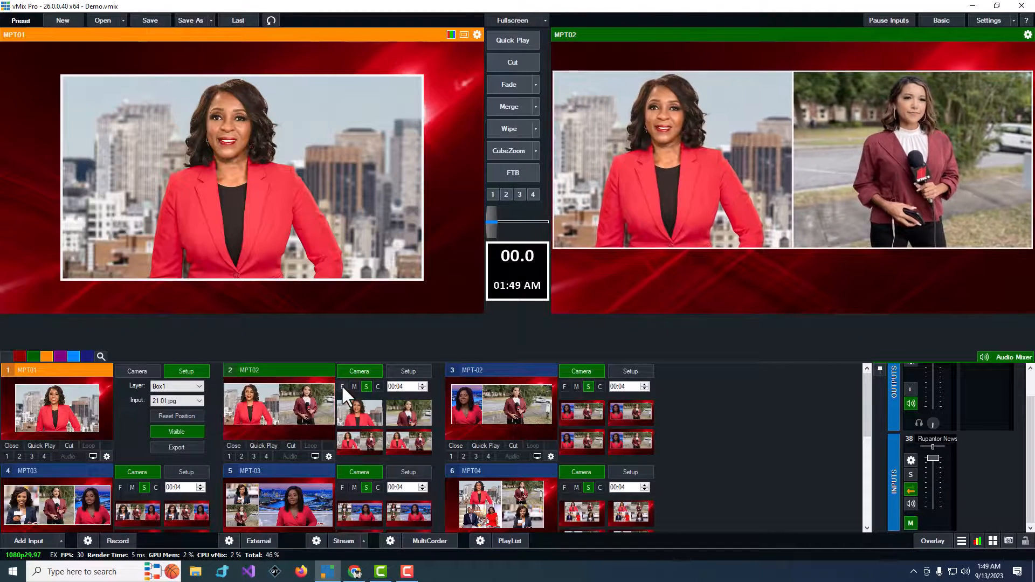
Recall MPT02's anchor and reporter close-up presets at fast (00:01) speed and again at medium (00:02) speed.
click(342, 387)
click(366, 409)
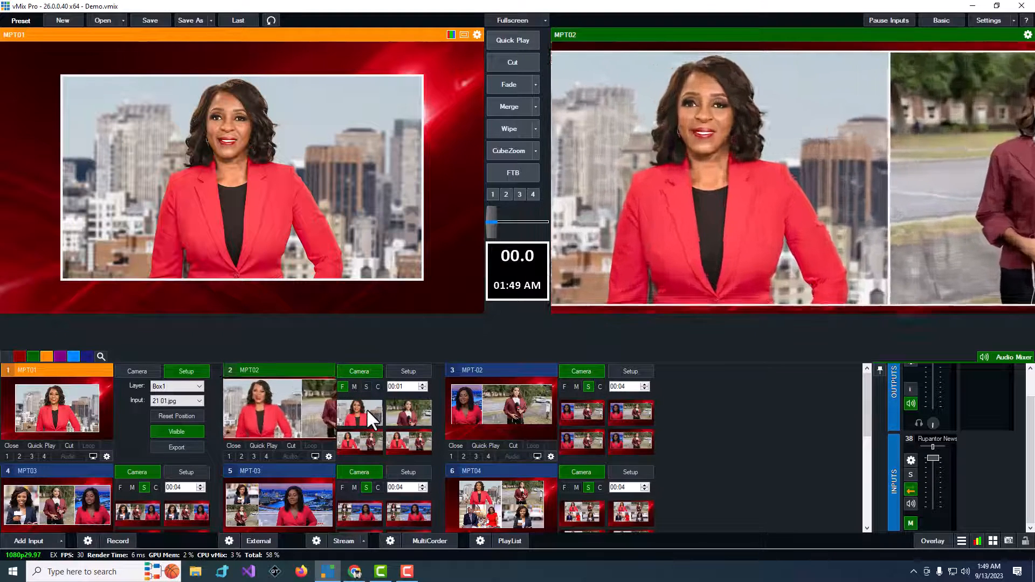
click(410, 412)
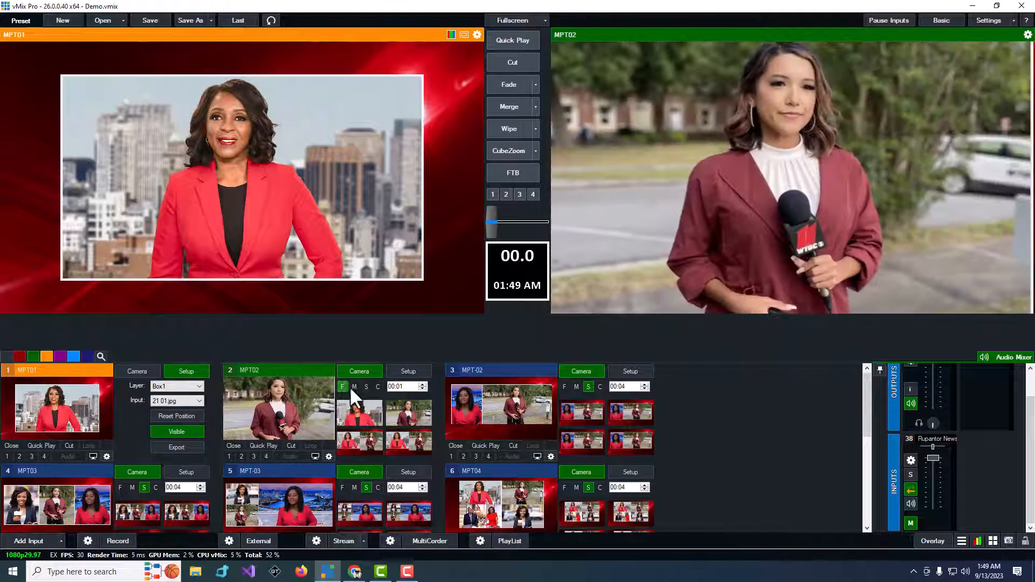
click(367, 414)
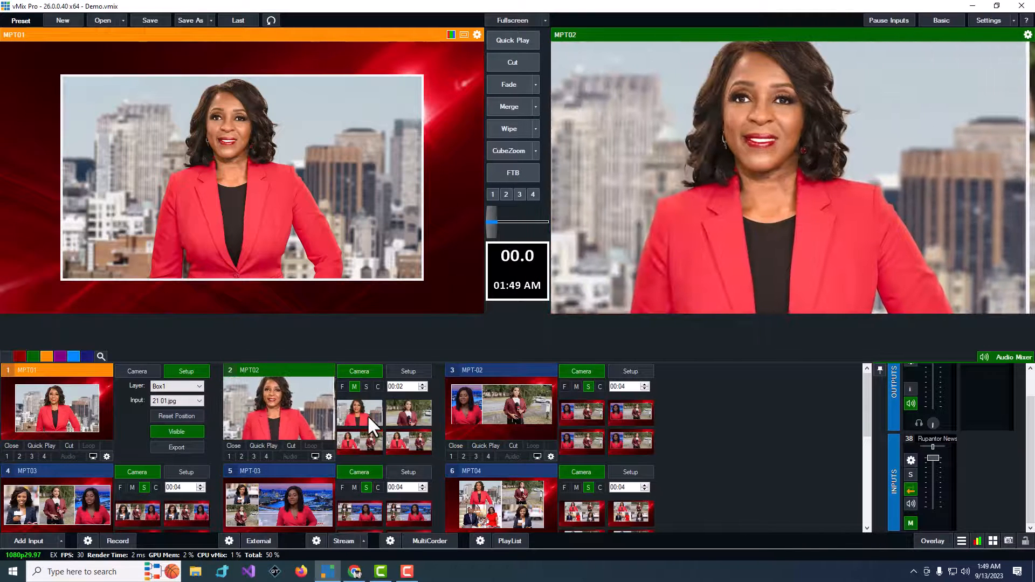
click(404, 412)
Recall MPT02's wide two-box preset at slow (00:04) speed and its anchor and reporter close-ups as instant cuts (00:00).
click(367, 386)
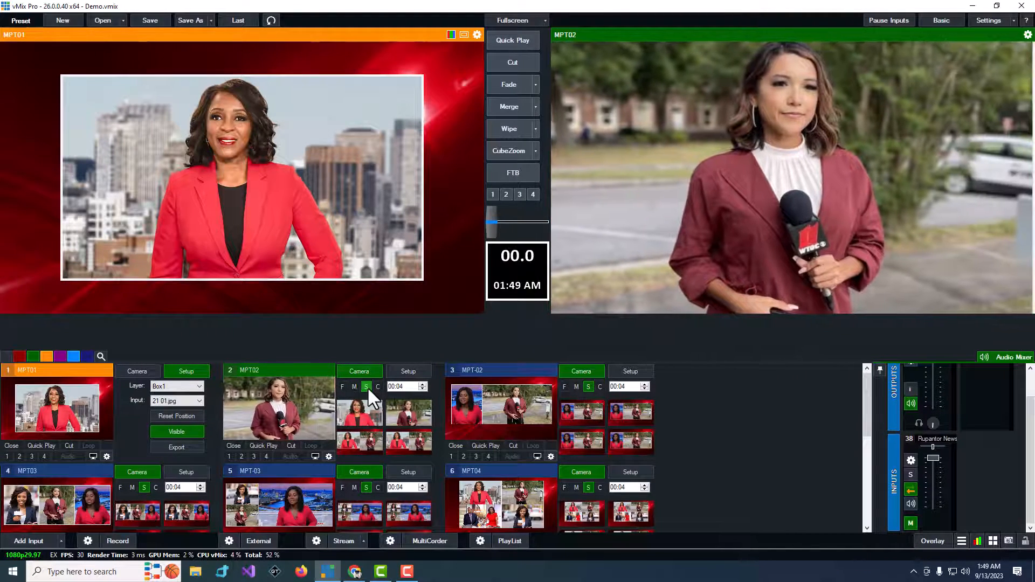
click(355, 445)
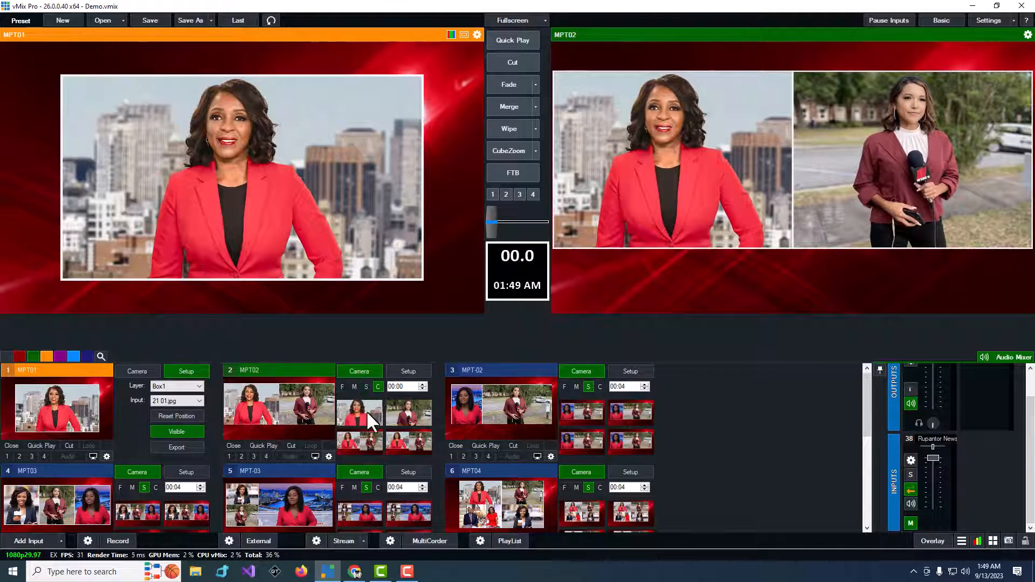
click(366, 411)
click(412, 412)
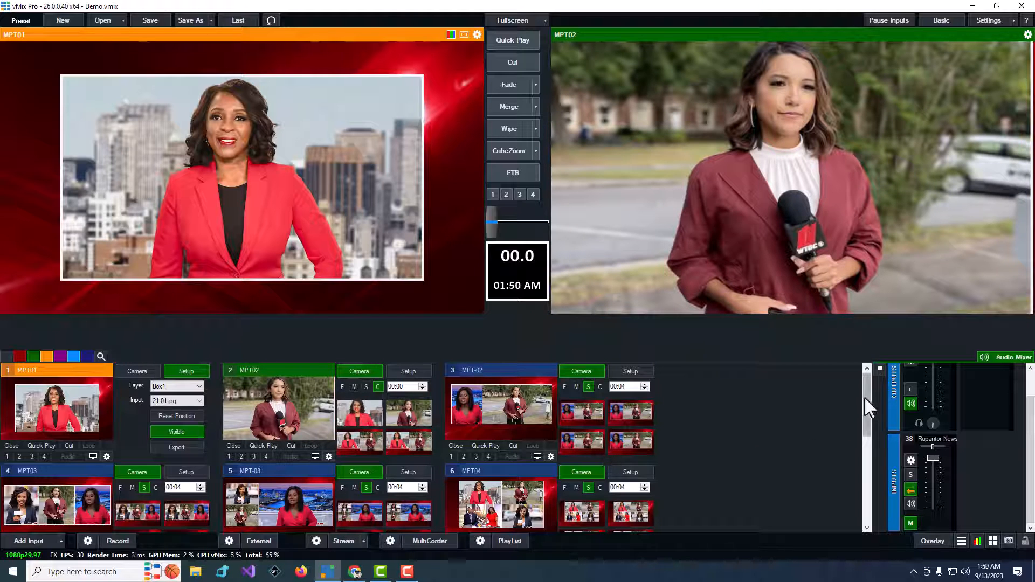
mouse_move(864, 396)
mouse_down()
mouse_move(871, 527)
mouse_move(876, 387)
mouse_up()
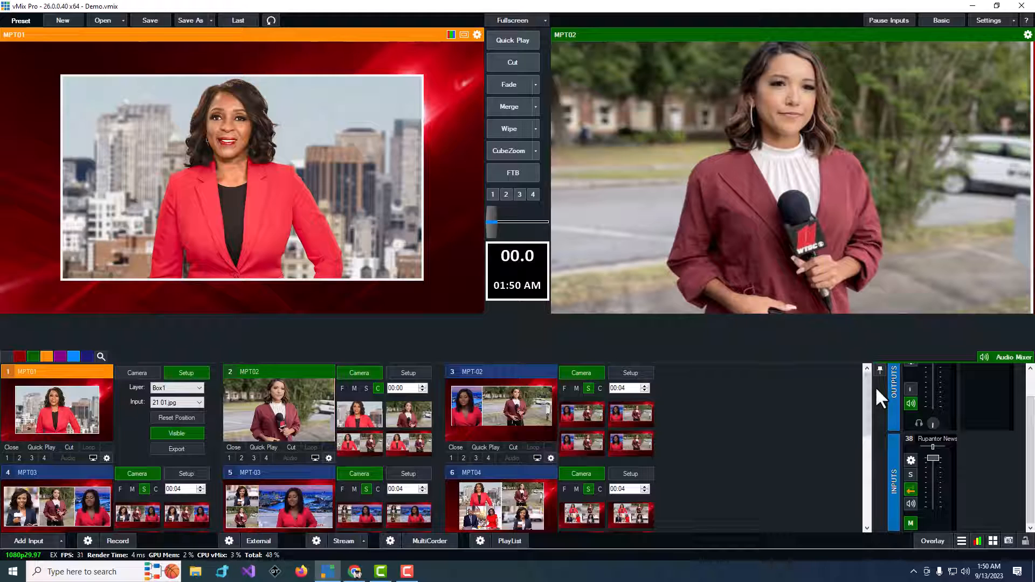